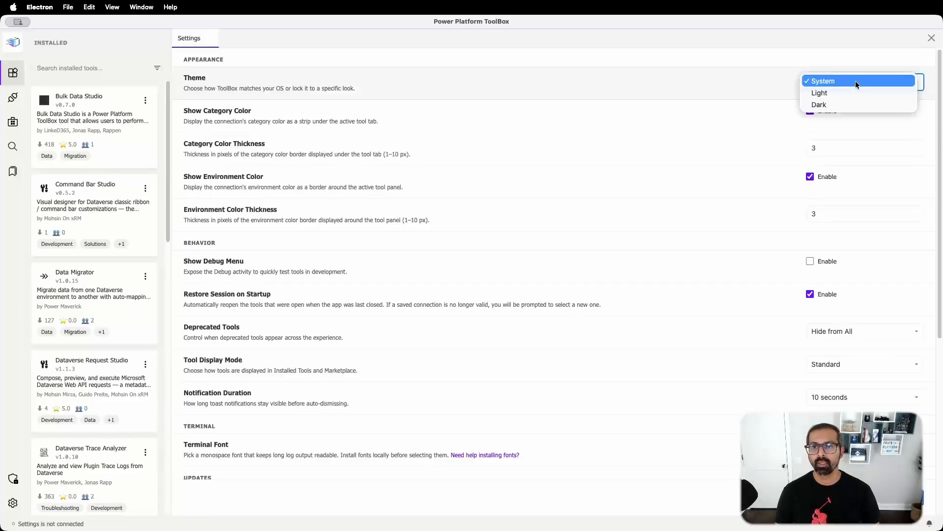
Set the application theme to Dark
{"action": "left_click", "coordinate": [840, 107]}
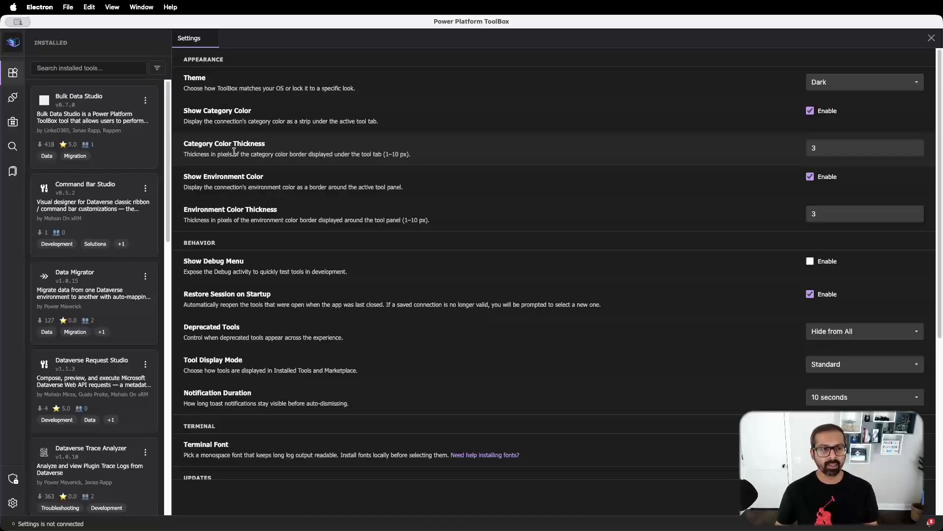
Open the installed Dataverse Trace Analyzer tool and connect it to the Power Maverick Demo environment
{"action": "left_click", "coordinate": [11, 127]}
{"action": "left_click", "coordinate": [13, 73]}
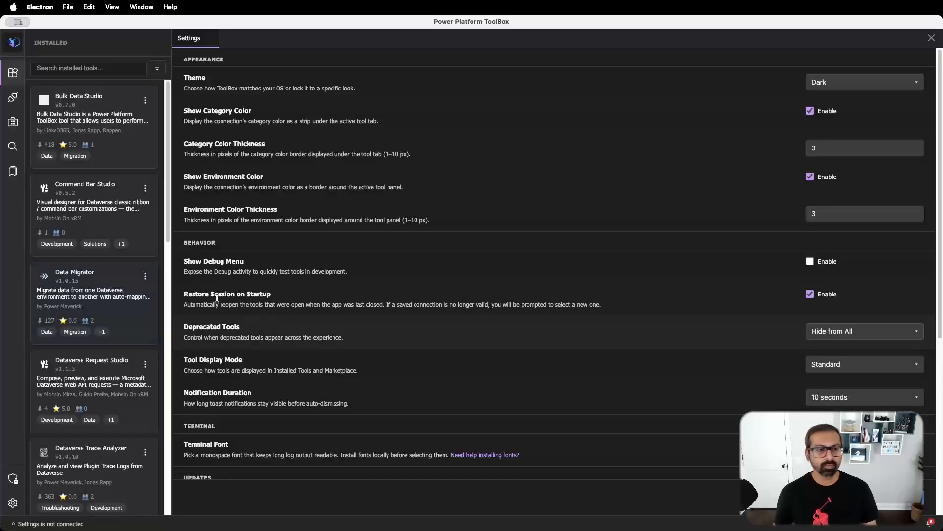
{"action": "left_click", "coordinate": [111, 465]}
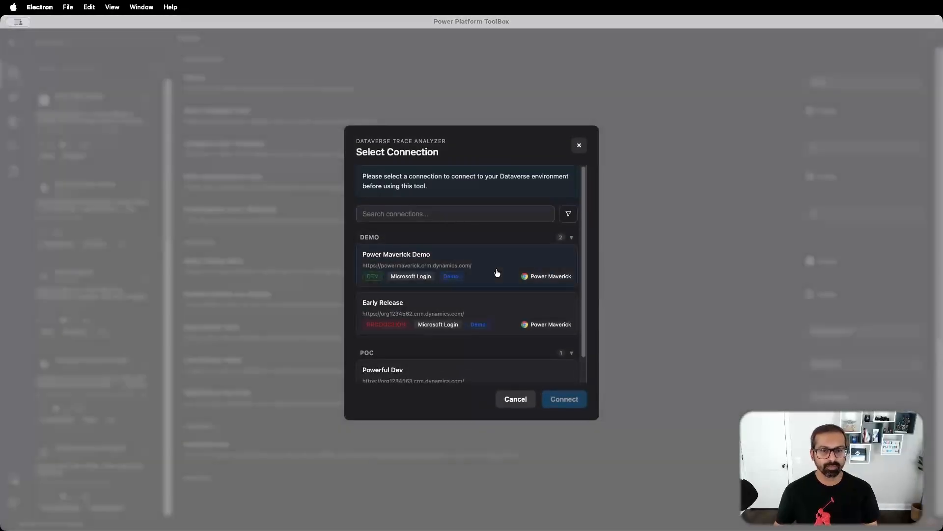
{"action": "left_click", "coordinate": [497, 272]}
{"action": "left_click", "coordinate": [565, 399]}
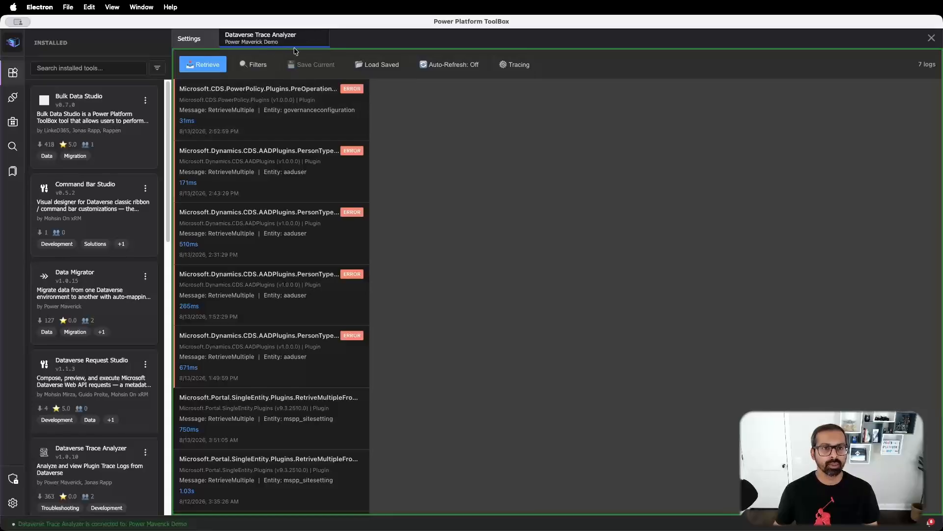
Set the Category Color Thickness to 5 in the settings and check the strip under the Dataverse Trace Analyzer's tab
{"action": "left_click", "coordinate": [189, 38]}
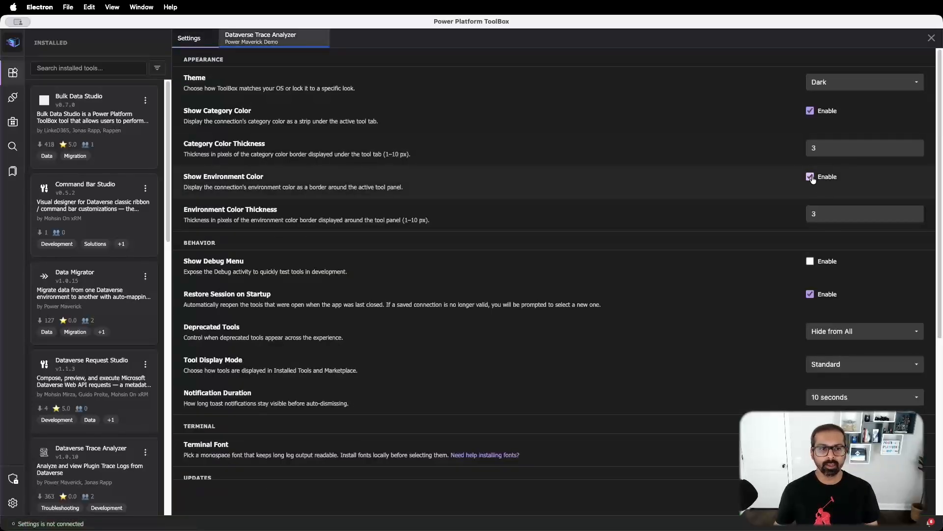
{"action": "double_click", "coordinate": [807, 147]}
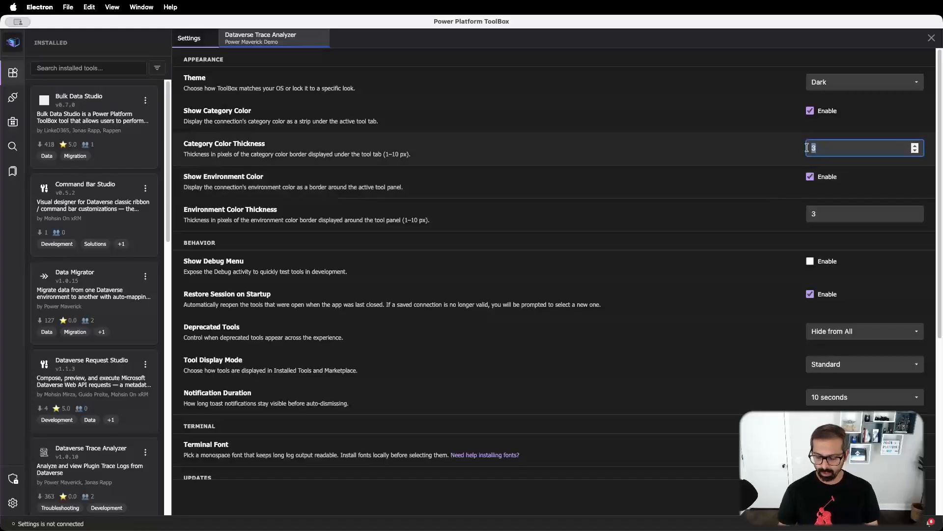
{"action": "type", "text": "5"}
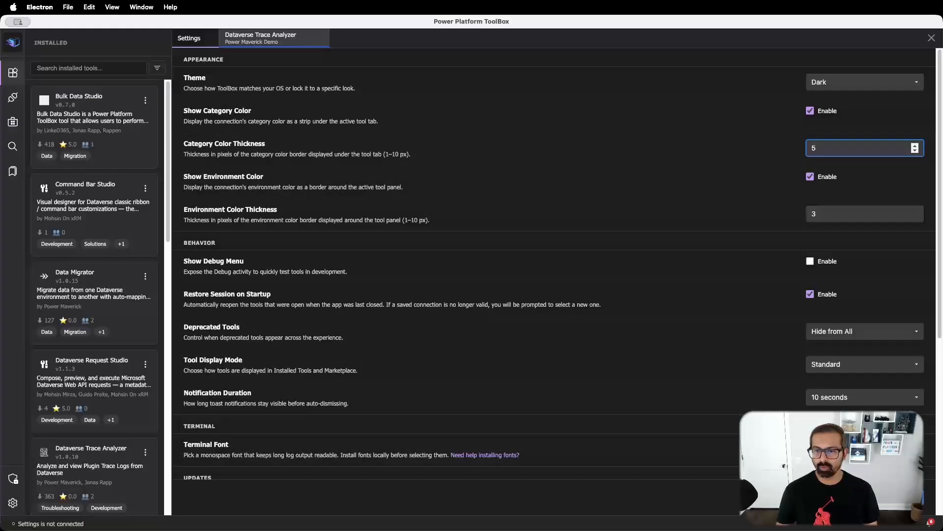
{"action": "left_click", "coordinate": [727, 269]}
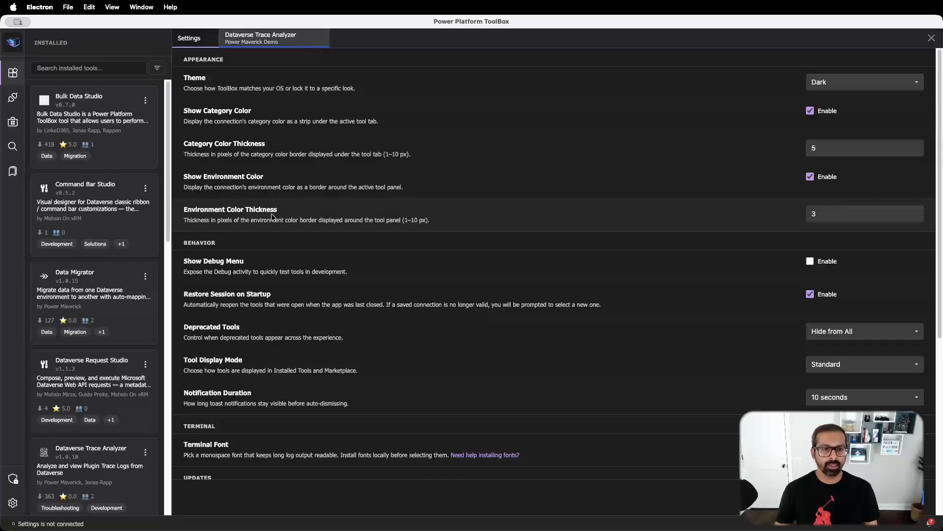
{"action": "left_click", "coordinate": [257, 44]}
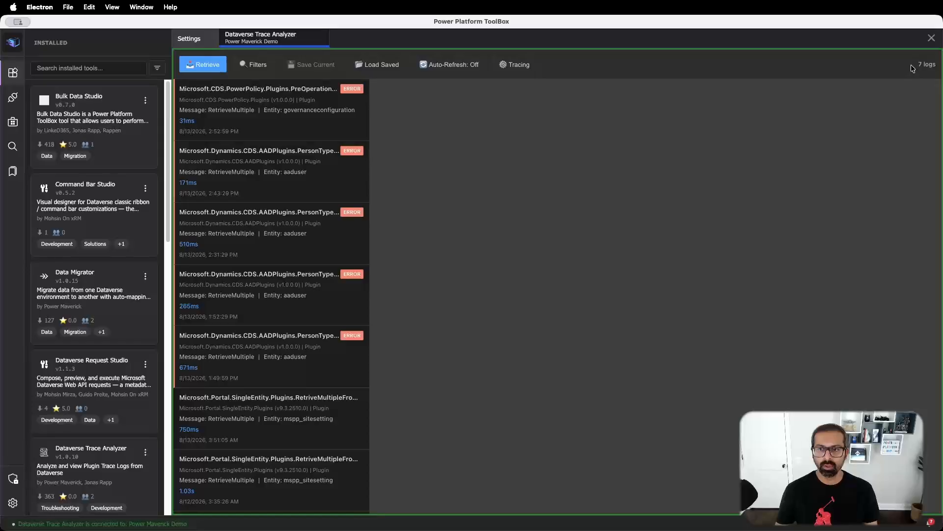
Set the Environment Color Thickness to 10 in the settings and check the border around the Dataverse Trace Analyzer
{"action": "left_click", "coordinate": [189, 39]}
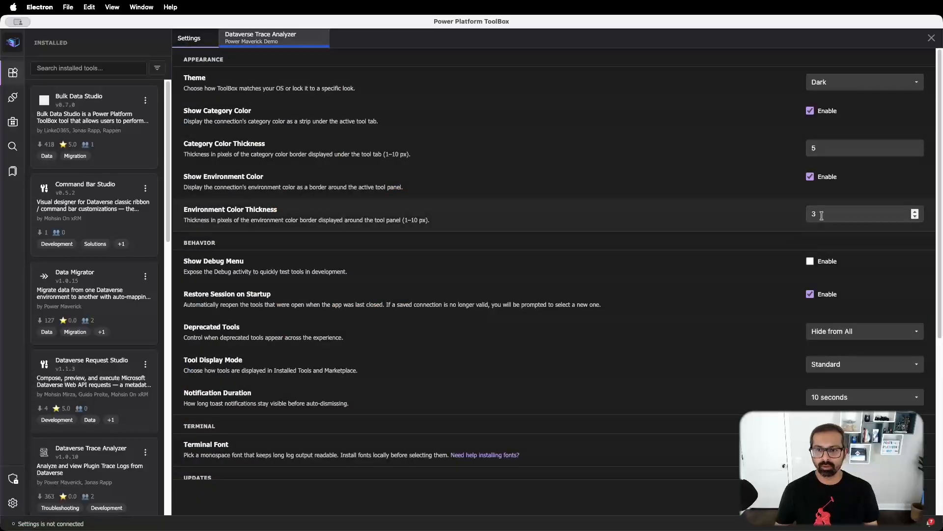
{"action": "double_click", "coordinate": [806, 215]}
{"action": "type", "text": "10"}
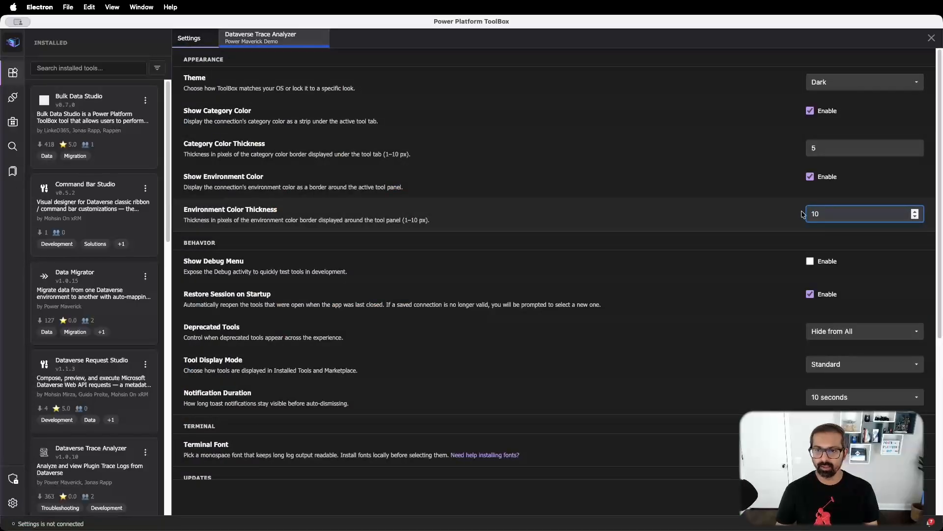
{"action": "left_click", "coordinate": [259, 39]}
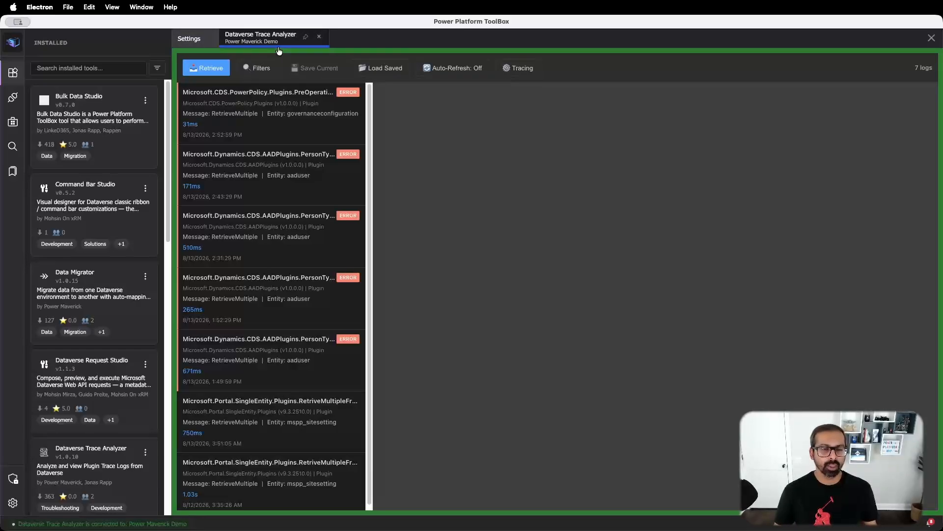
Enable Show Debug Menu in the Behavior settings and open the debug activity
{"action": "left_click", "coordinate": [191, 39]}
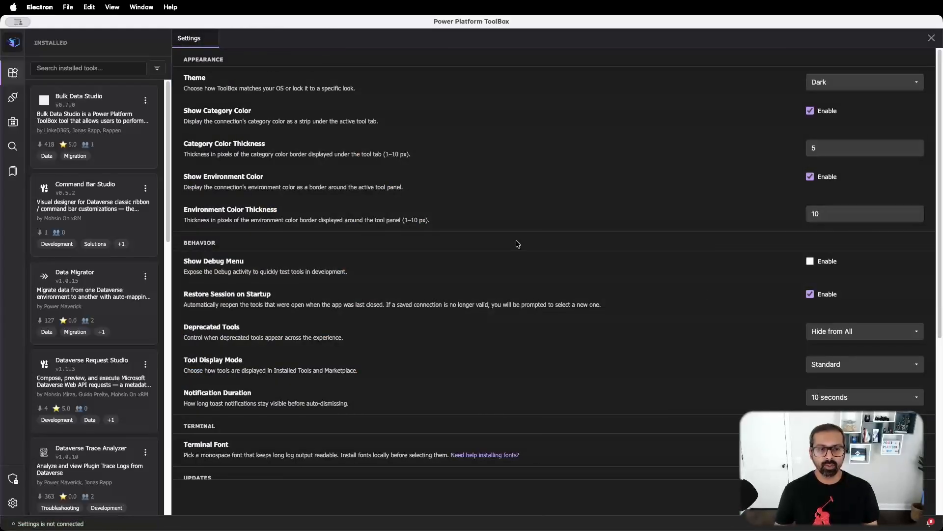
{"action": "left_click", "coordinate": [811, 261]}
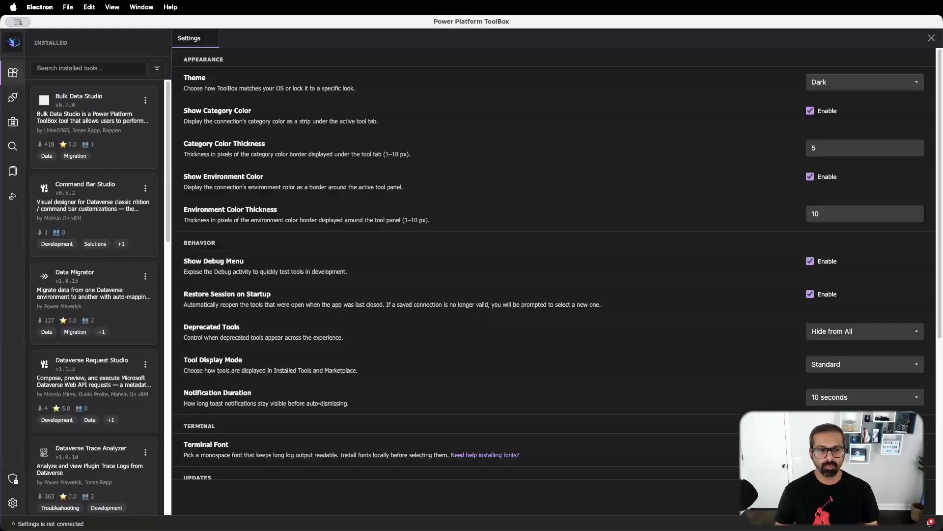
{"action": "left_click", "coordinate": [13, 196]}
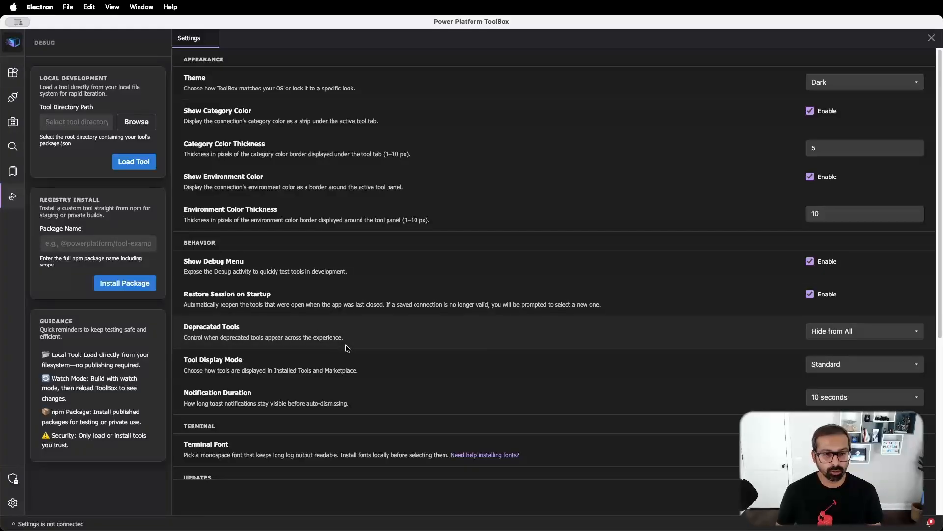
Set Deprecated Tools to Show in All and look through the marketplace and installed tool lists
{"action": "left_click", "coordinate": [835, 338]}
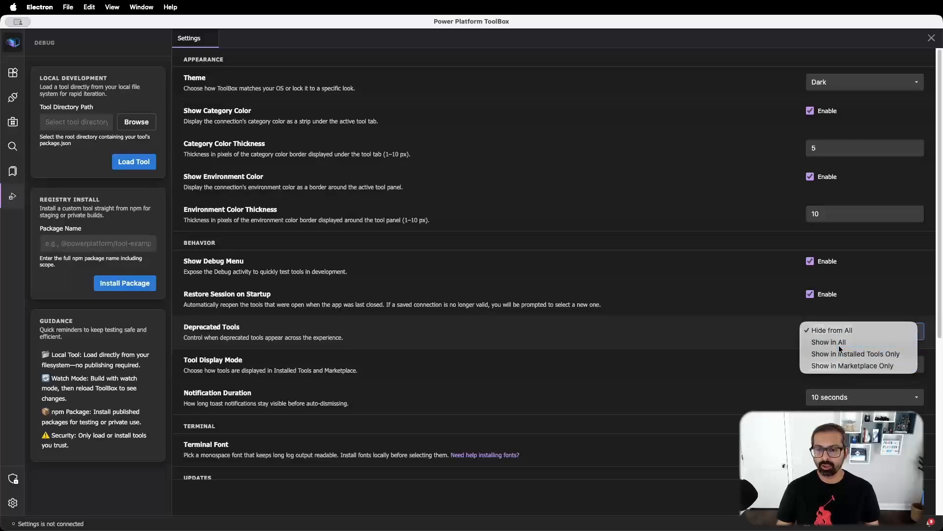
{"action": "left_click", "coordinate": [838, 343]}
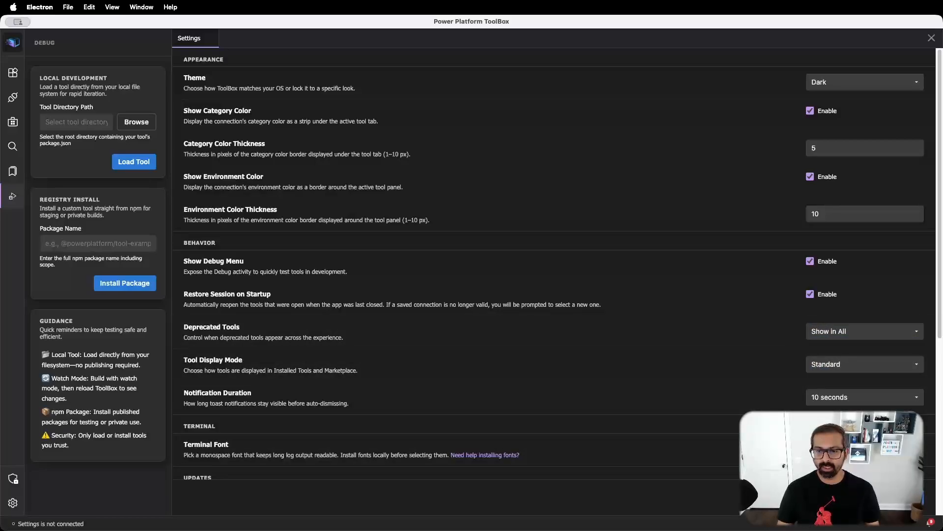
{"action": "left_click", "coordinate": [13, 122]}
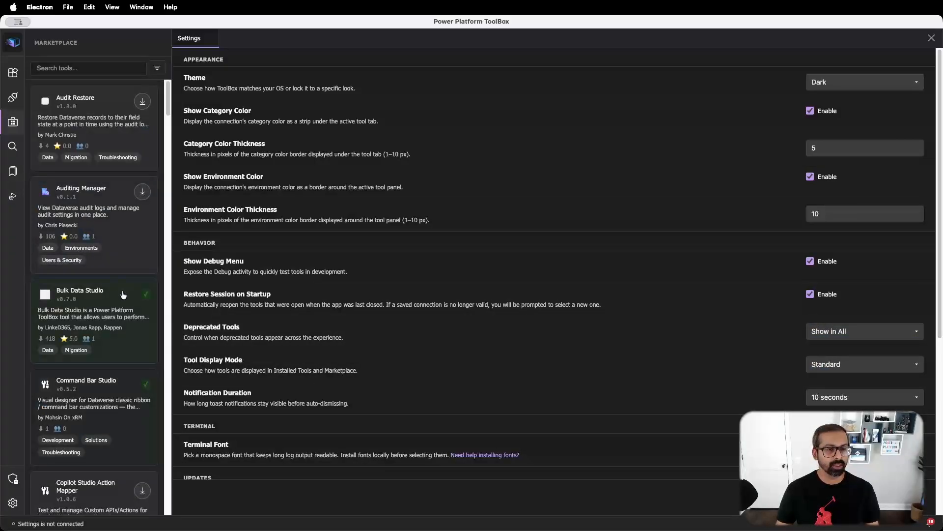
{"action": "scroll", "coordinate": [123, 336], "scroll_direction": "down", "scroll_amount": 15}
{"action": "scroll", "coordinate": [123, 336], "scroll_direction": "down", "scroll_amount": 20}
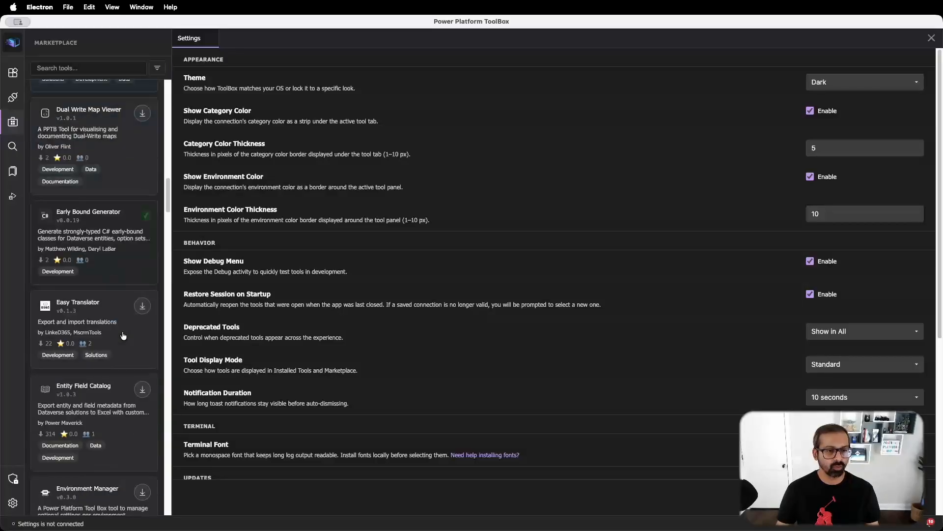
{"action": "scroll", "coordinate": [123, 336], "scroll_direction": "down", "scroll_amount": 15}
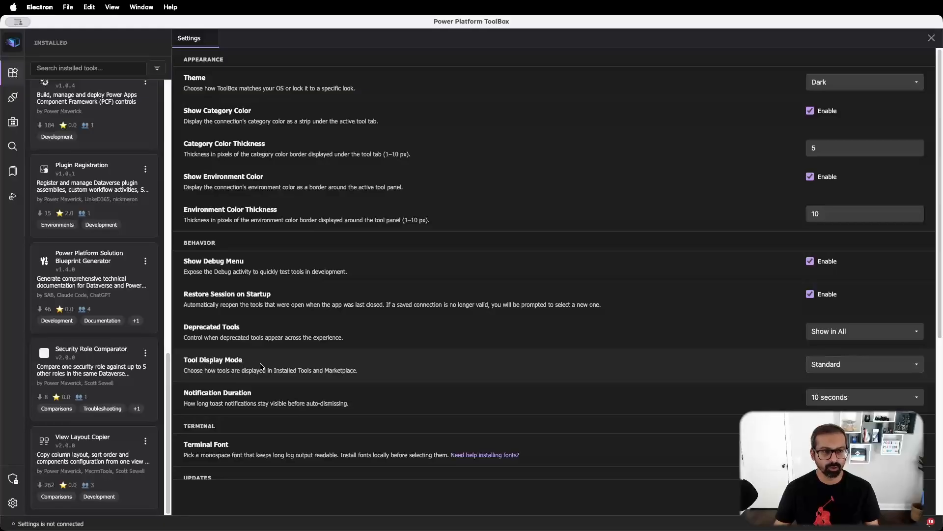
{"action": "scroll", "coordinate": [101, 280], "scroll_direction": "up", "scroll_amount": 3}
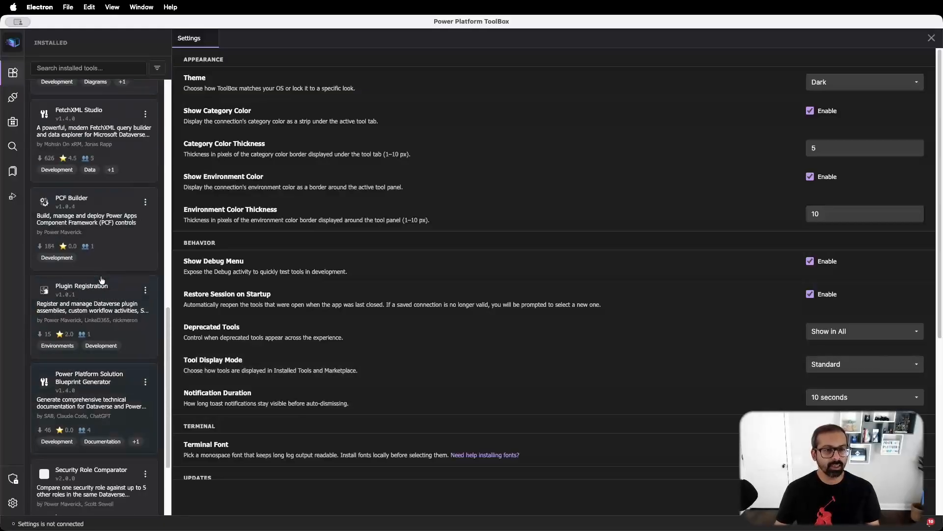
{"action": "scroll", "coordinate": [101, 280], "scroll_direction": "up", "scroll_amount": 10}
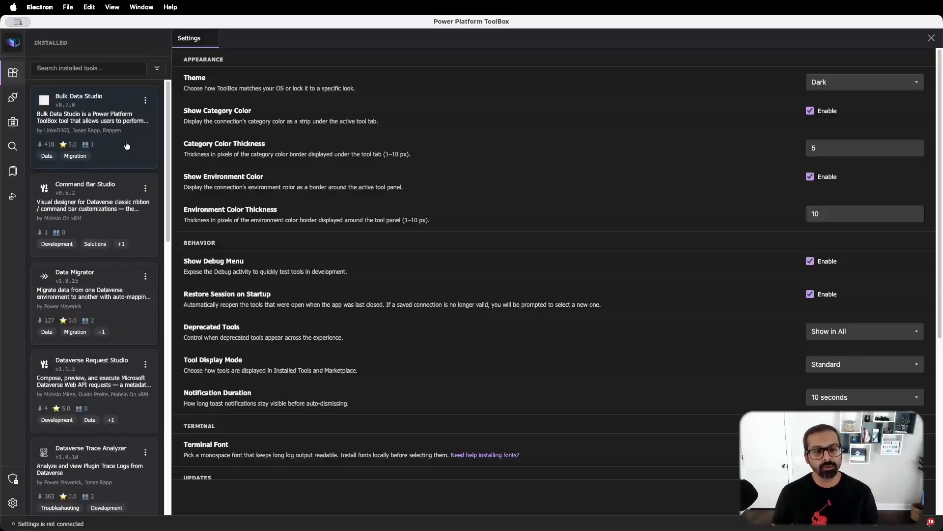
Set Tool Display Mode to Compact and review how the marketplace and installed tool lists look
{"action": "left_click", "coordinate": [860, 364]}
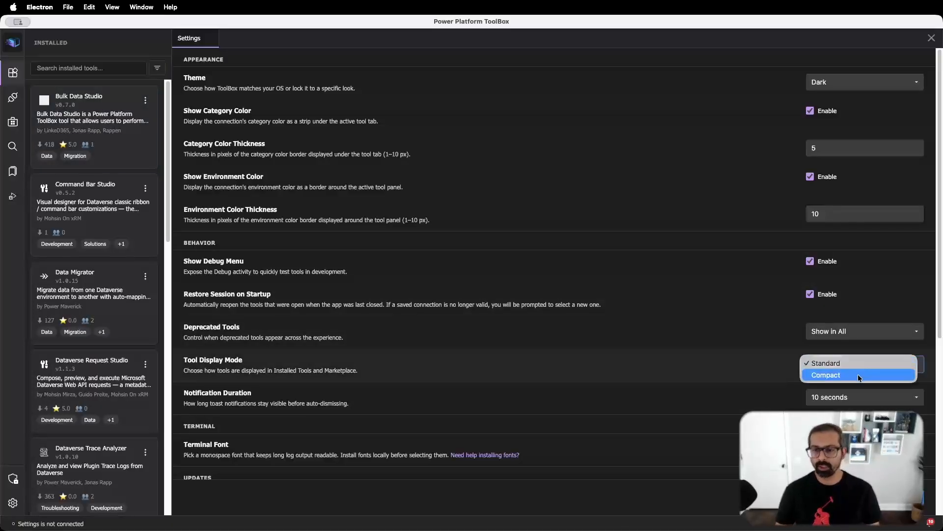
{"action": "left_click", "coordinate": [860, 375]}
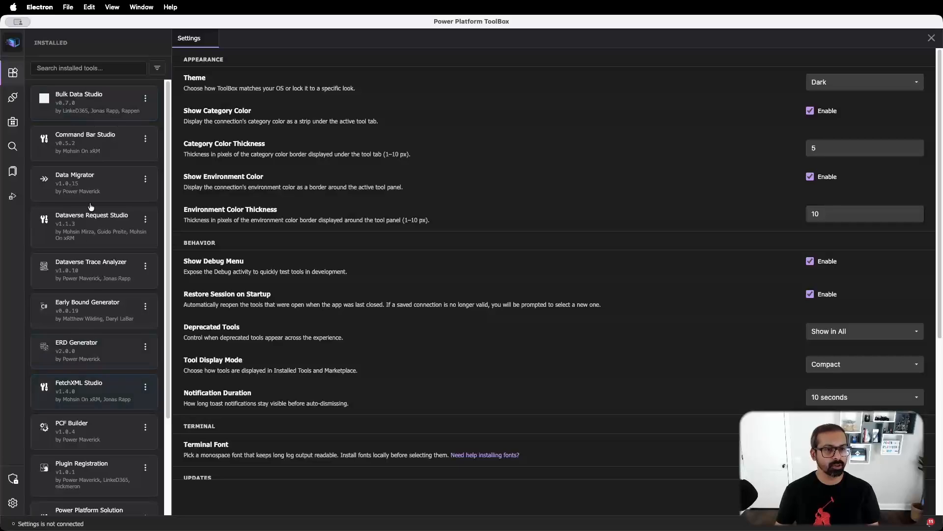
{"action": "left_click", "coordinate": [14, 123]}
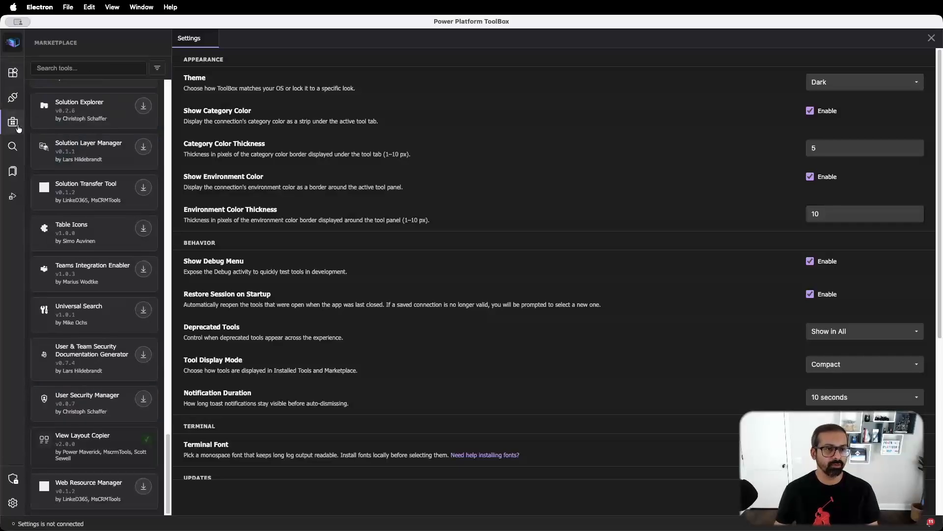
{"action": "left_click", "coordinate": [13, 75]}
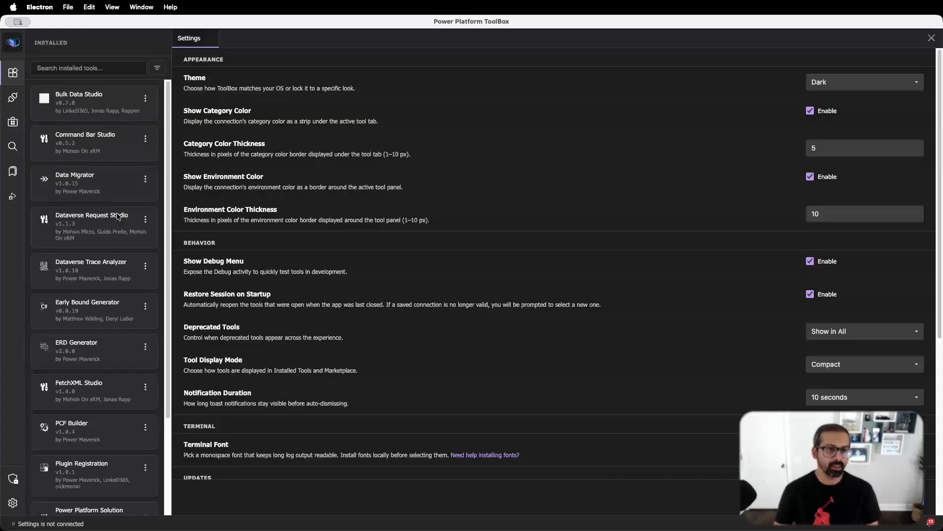
{"action": "scroll", "coordinate": [111, 300], "scroll_direction": "down", "scroll_amount": 5}
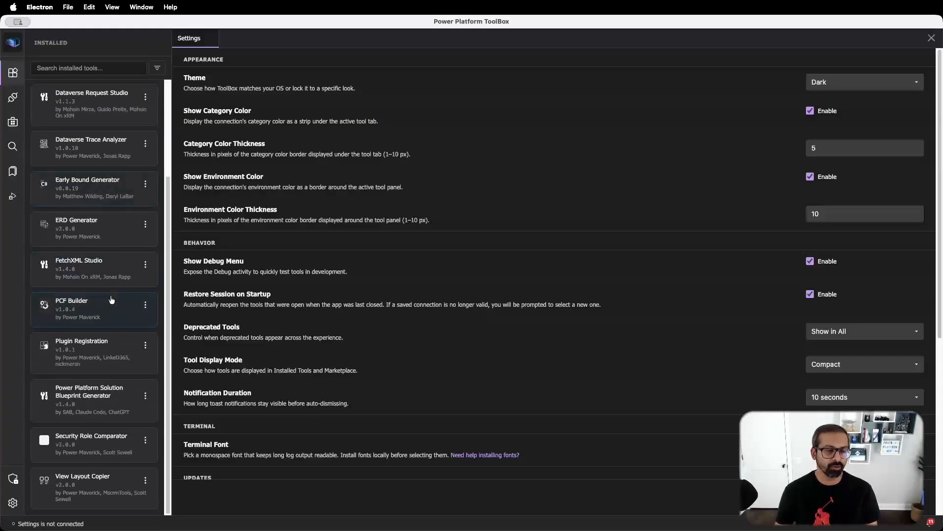
{"action": "scroll", "coordinate": [111, 299], "scroll_direction": "up", "scroll_amount": 5}
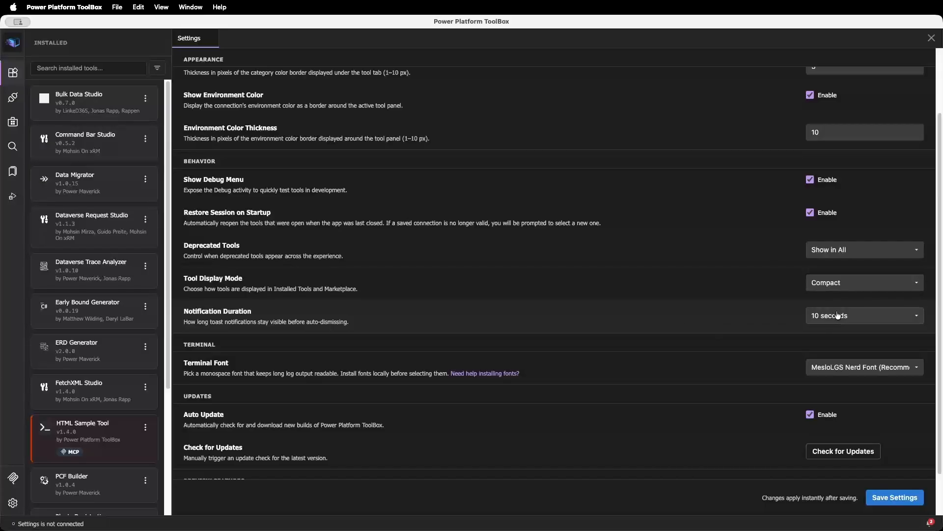
Switch Tool Display Mode back to Standard and save the settings
{"action": "left_click", "coordinate": [846, 288]}
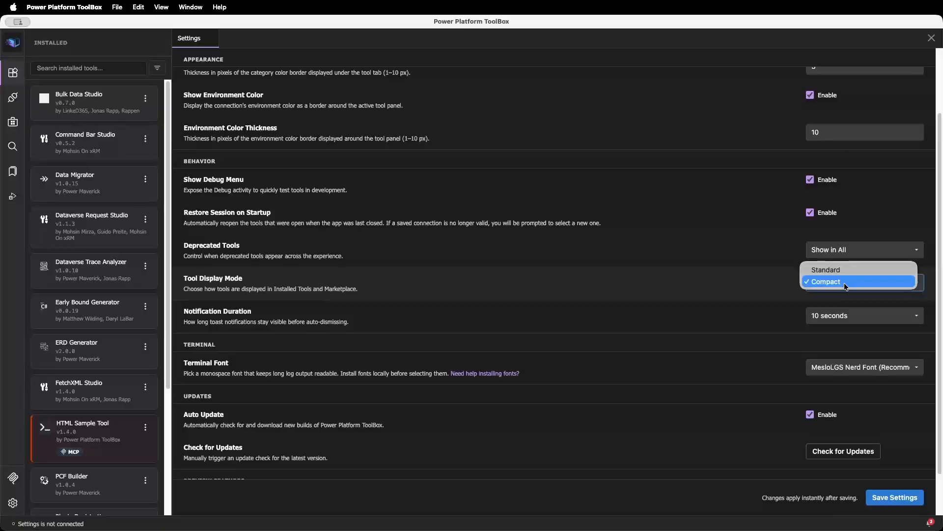
{"action": "left_click", "coordinate": [844, 271]}
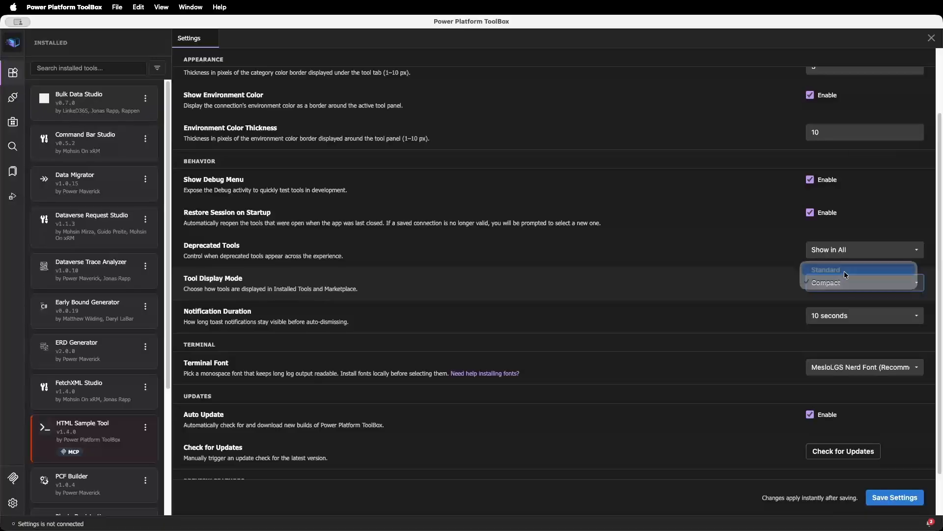
{"action": "left_click", "coordinate": [896, 498]}
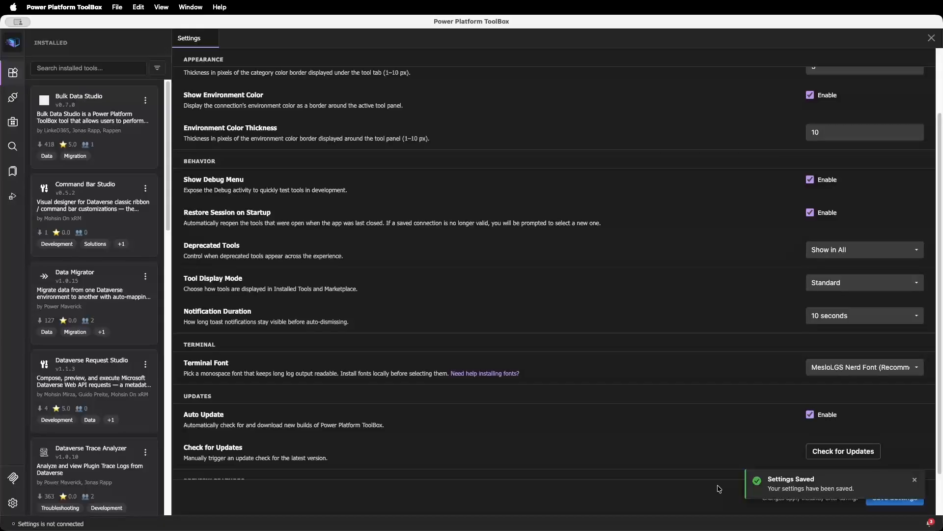
Examine the available Notification Duration options without changing the selection
{"action": "left_click", "coordinate": [820, 319]}
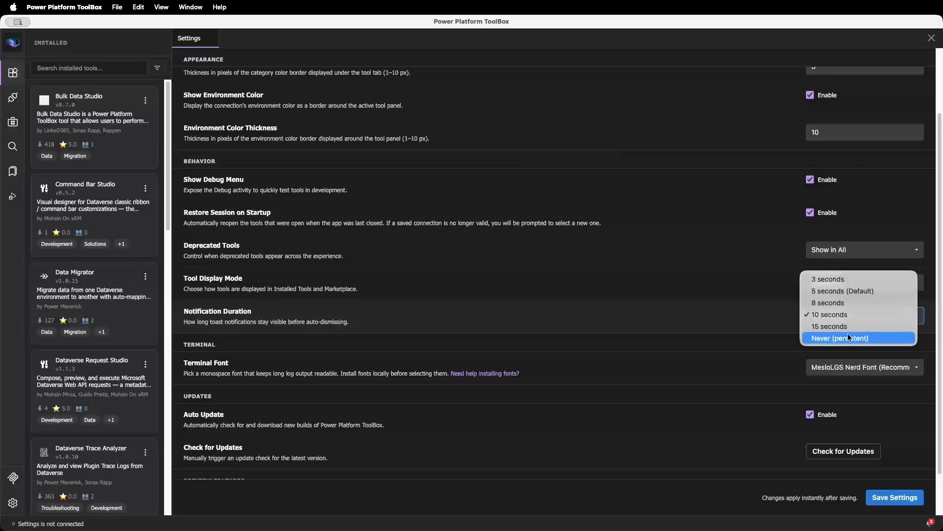
{"action": "left_click", "coordinate": [749, 324]}
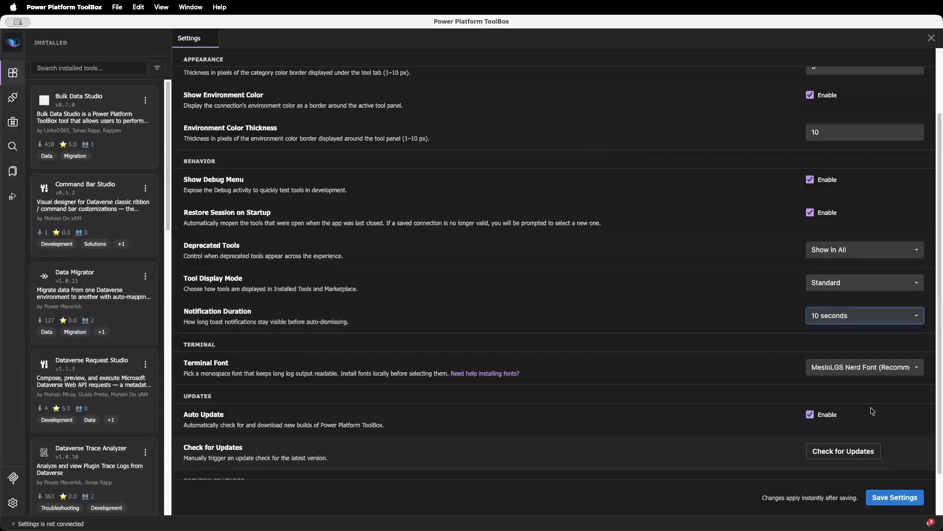
{"action": "left_click", "coordinate": [867, 315]}
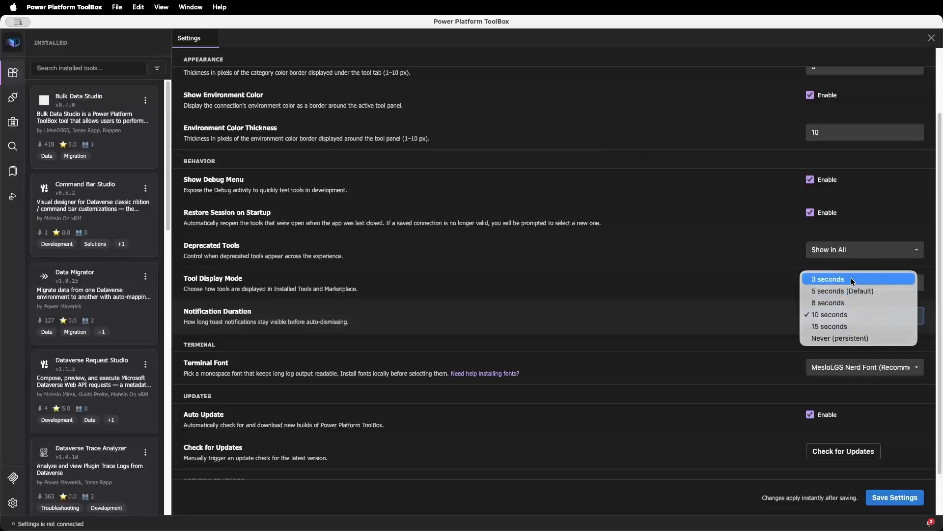
{"action": "left_click", "coordinate": [761, 323]}
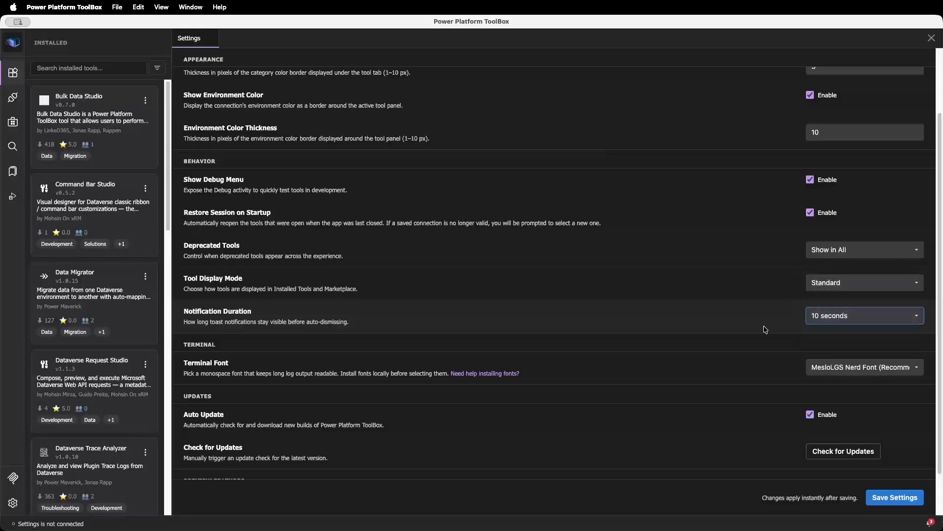
Open the notification history and clear all notifications
{"action": "left_click", "coordinate": [931, 524]}
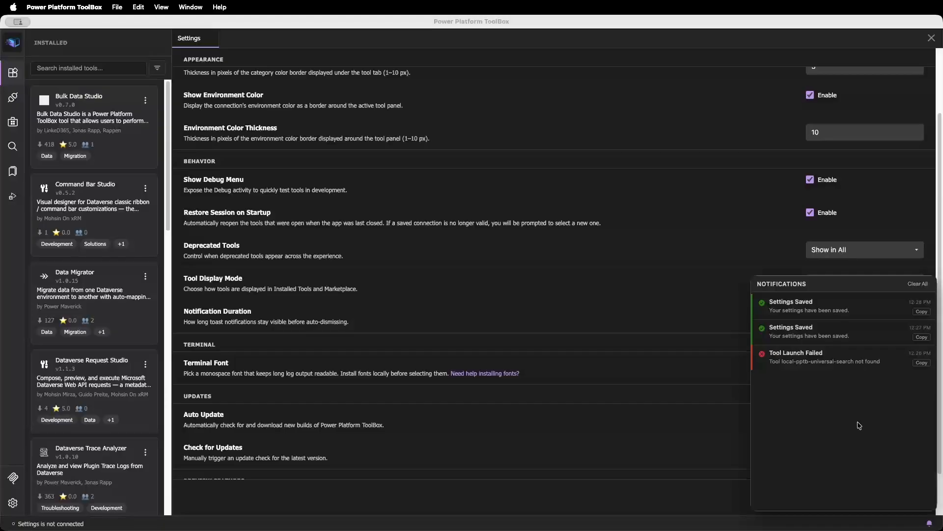
{"action": "left_click", "coordinate": [918, 287]}
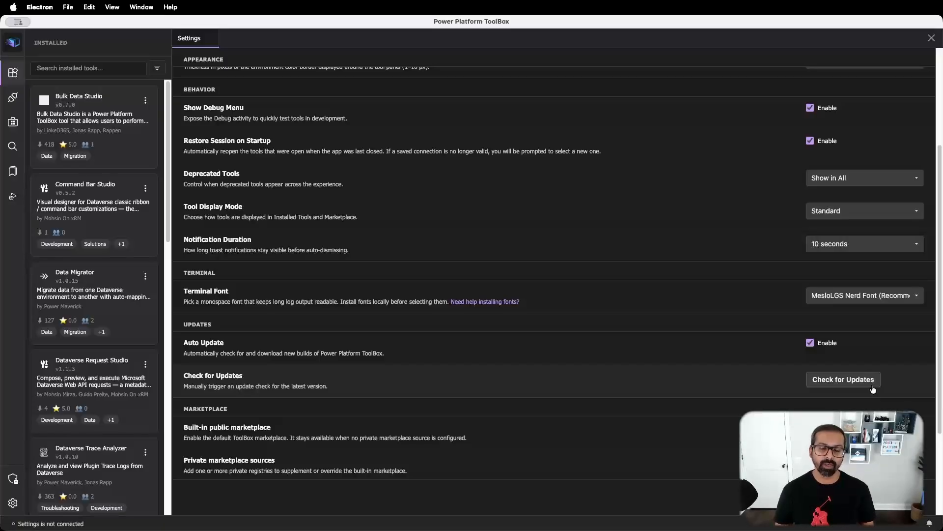
Add a private marketplace source in the Marketplace settings and give it the display name Maverick Tools
{"action": "scroll", "coordinate": [599, 339], "scroll_direction": "down", "scroll_amount": 3}
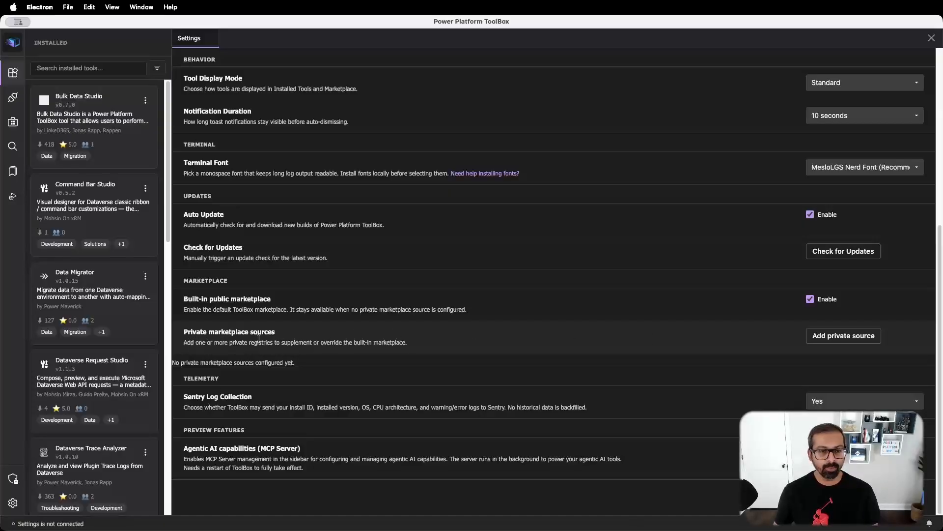
{"action": "left_click", "coordinate": [853, 340]}
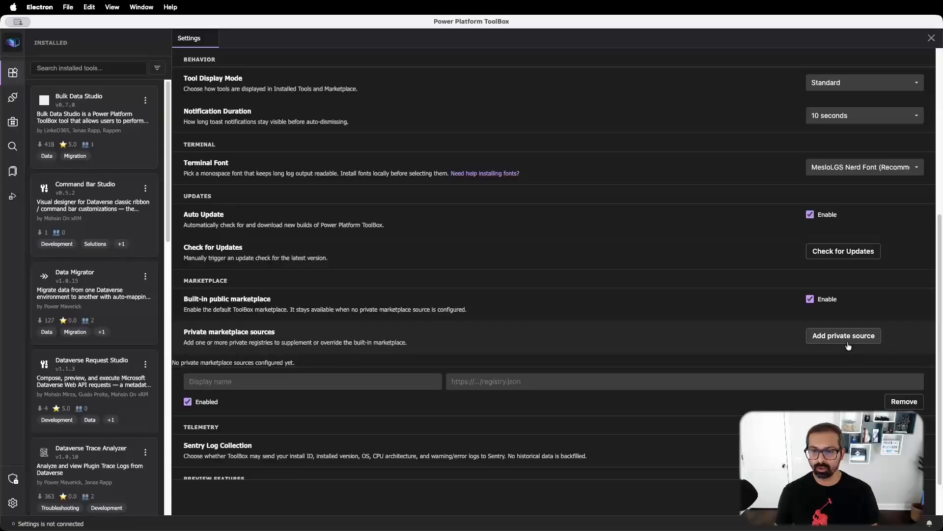
{"action": "left_click", "coordinate": [290, 381]}
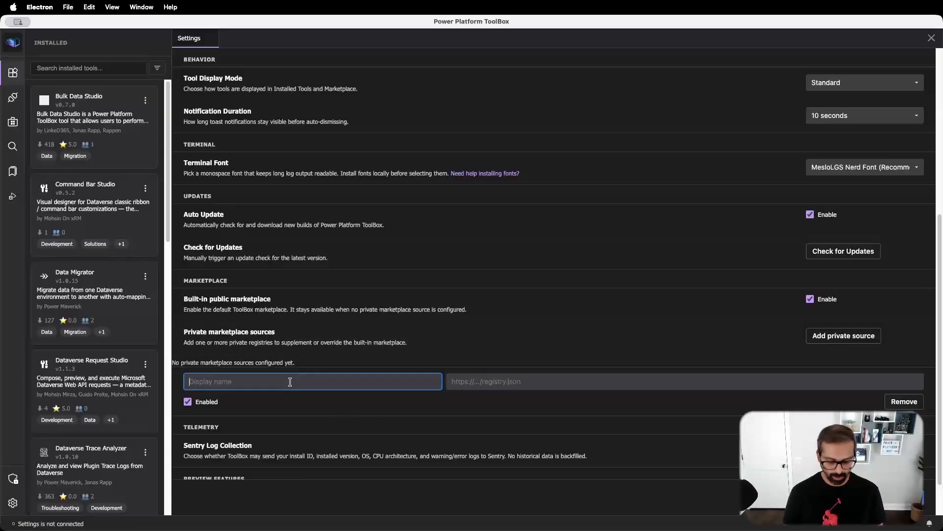
{"action": "type", "text": "Maverick T"}
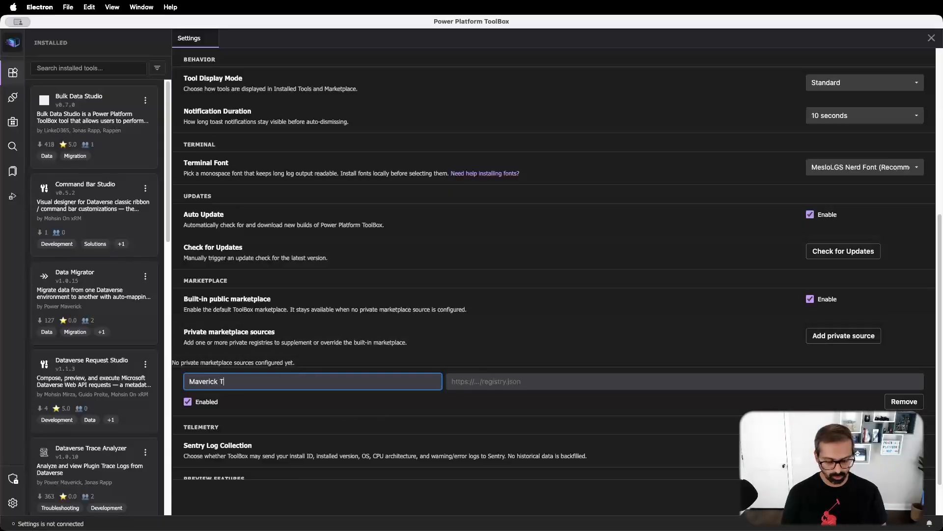
{"action": "type", "text": "est"}
Paste the registry URL with its access token into the Maverick Tools source's URL field and save the settings
{"action": "key", "text": "super+v"}
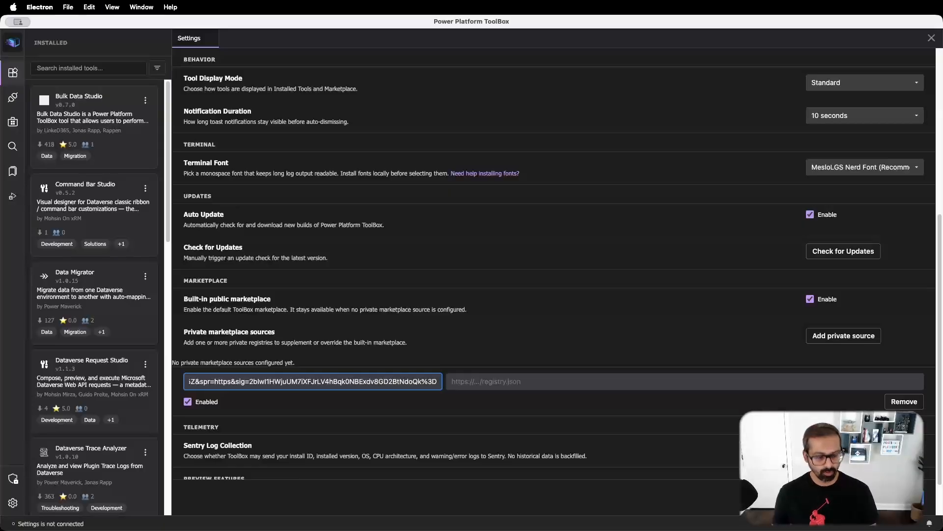
{"action": "key", "text": "super+z"}
{"action": "left_click", "coordinate": [507, 380]}
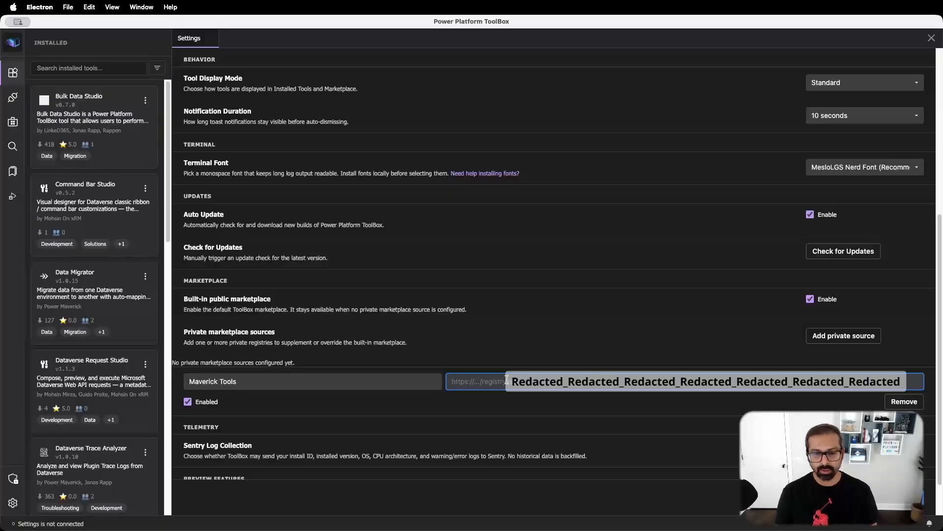
{"action": "key", "text": "super+v"}
{"action": "key", "text": "Up"}
{"action": "key", "text": "Up"}
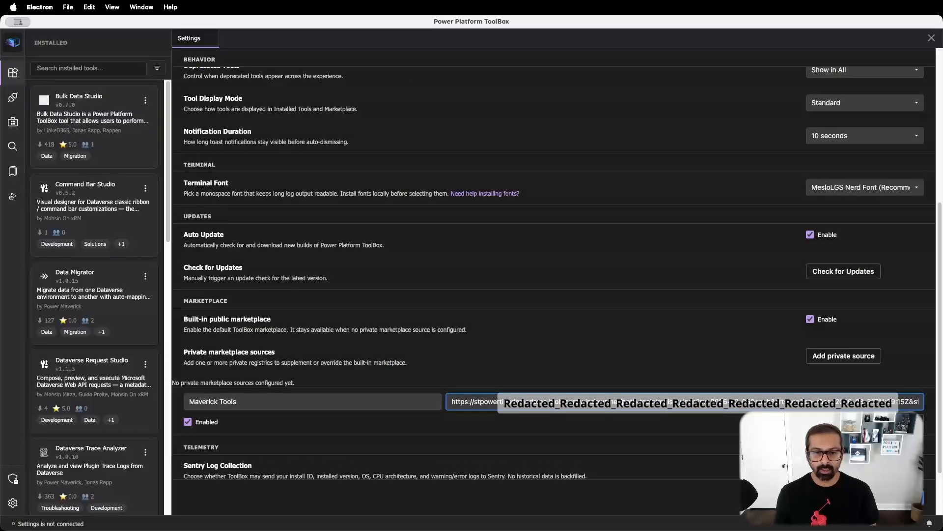
{"action": "left_click", "coordinate": [542, 425]}
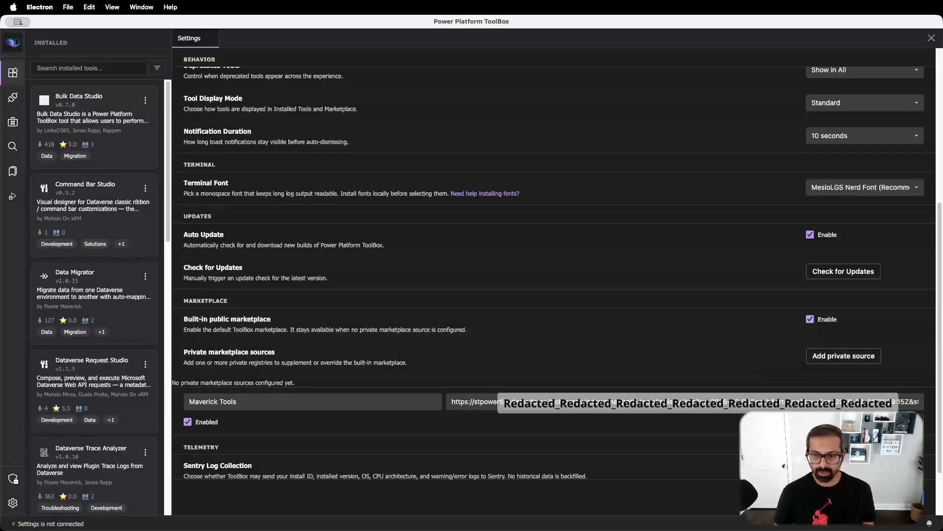
{"action": "left_click", "coordinate": [898, 497]}
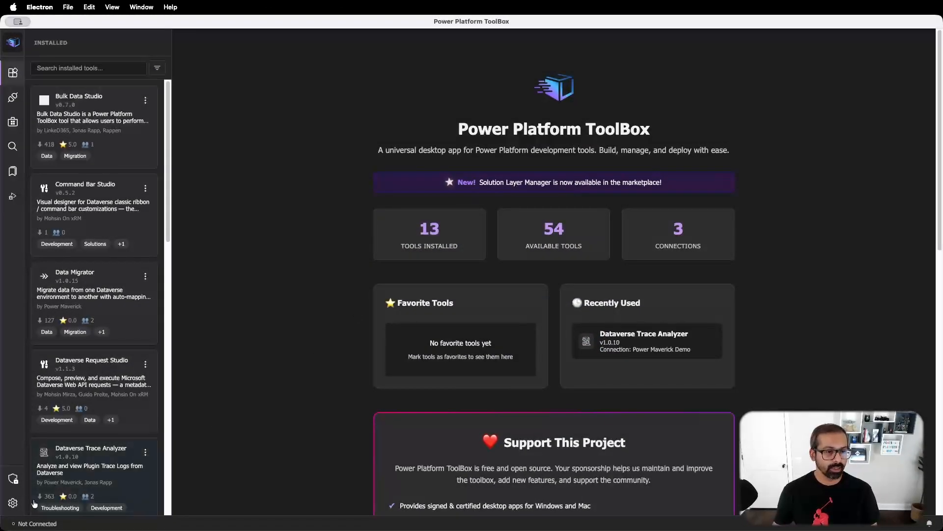
Reopen the settings and review the Maverick Tools entry under the private marketplace sources
{"action": "left_click", "coordinate": [13, 502]}
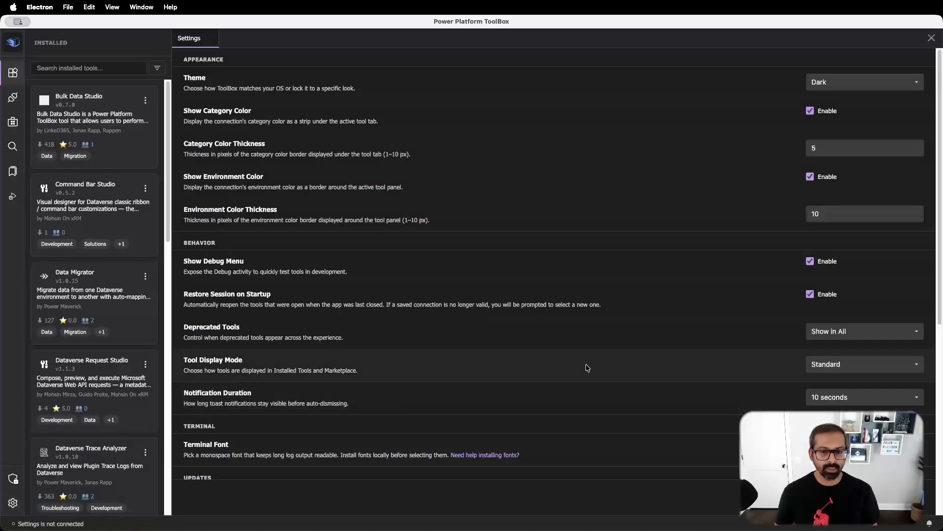
{"action": "scroll", "coordinate": [588, 369], "scroll_direction": "down", "scroll_amount": 2}
{"action": "scroll", "coordinate": [589, 369], "scroll_direction": "down", "scroll_amount": 5}
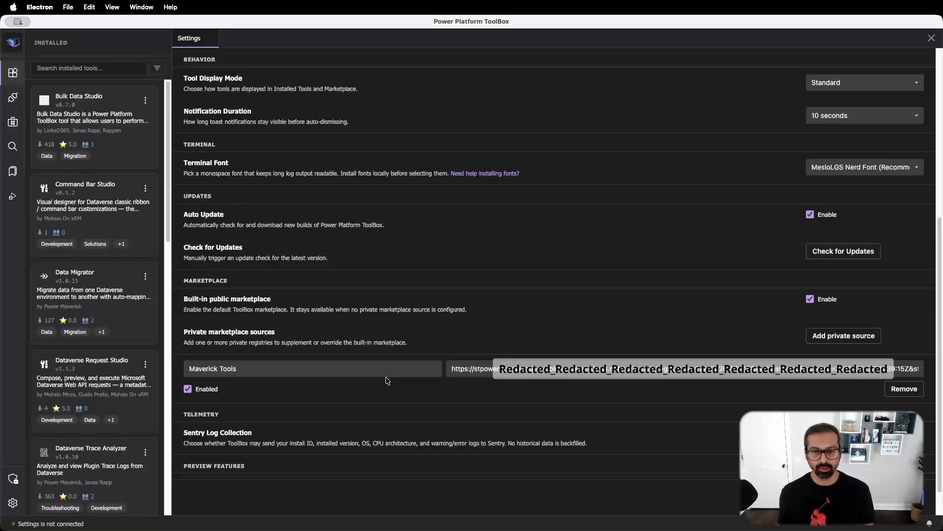
{"action": "scroll", "coordinate": [388, 380], "scroll_direction": "up", "scroll_amount": 1}
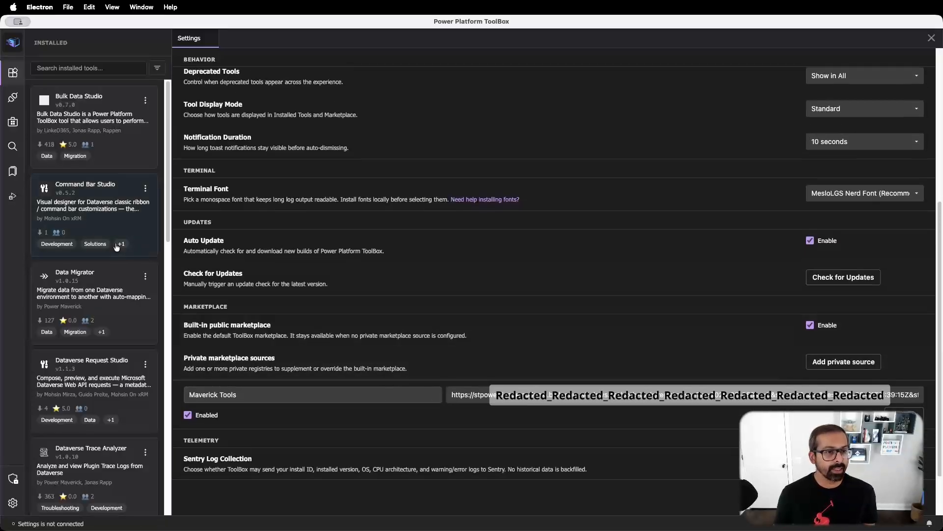
Browse the marketplace tools and filter the list to the Private Marketplace
{"action": "left_click", "coordinate": [18, 125]}
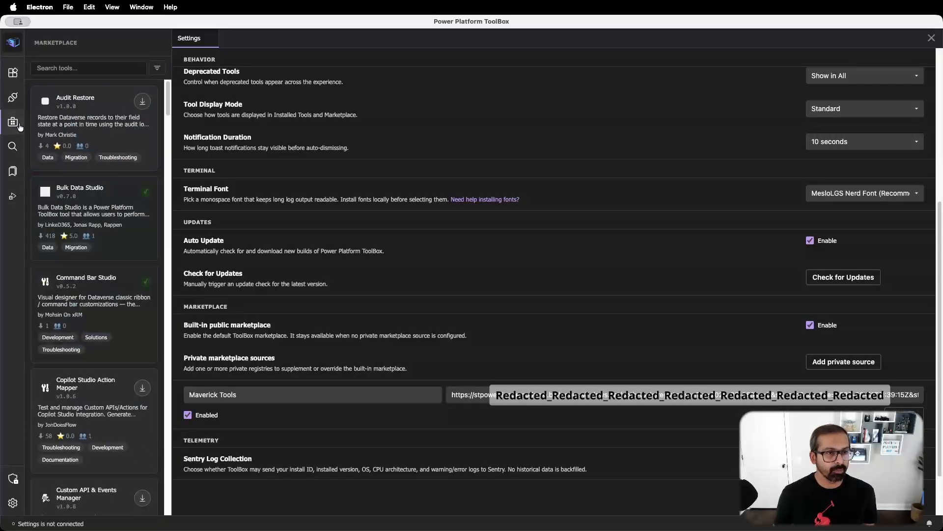
{"action": "scroll", "coordinate": [101, 376], "scroll_direction": "down", "scroll_amount": 10}
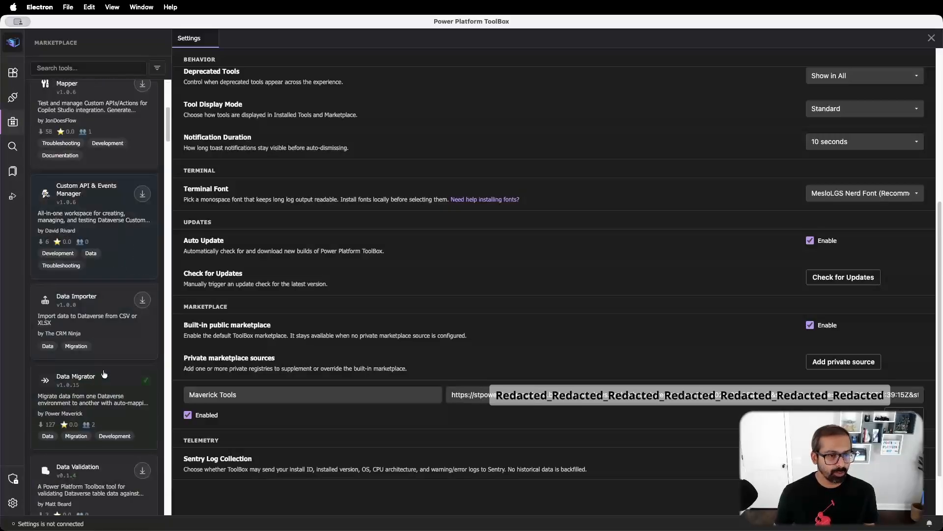
{"action": "scroll", "coordinate": [103, 375], "scroll_direction": "down", "scroll_amount": 15}
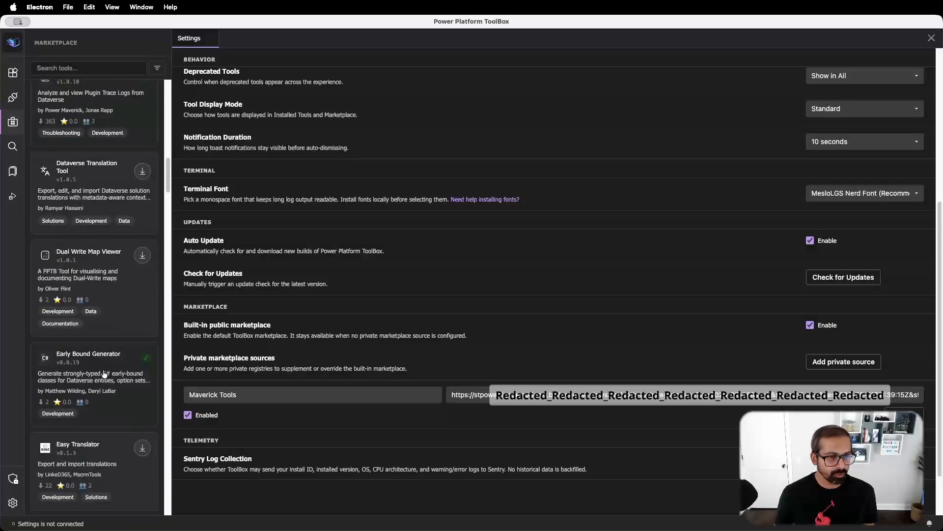
{"action": "scroll", "coordinate": [100, 374], "scroll_direction": "down", "scroll_amount": 10}
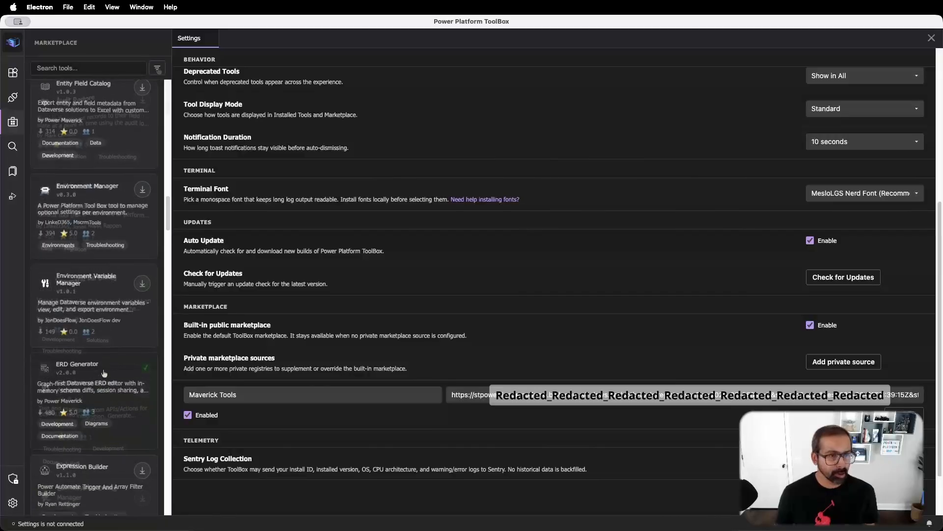
{"action": "left_click", "coordinate": [157, 68]}
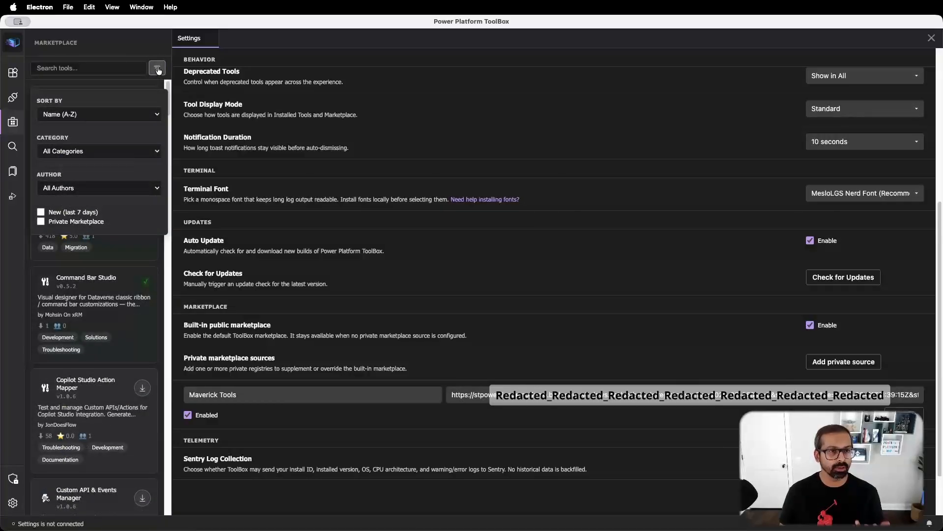
{"action": "left_click", "coordinate": [89, 224]}
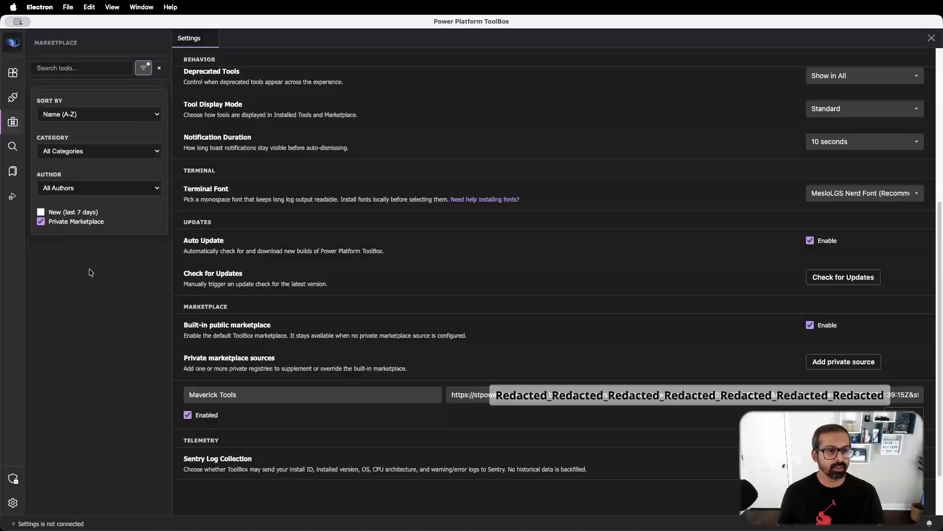
{"action": "left_click", "coordinate": [97, 286]}
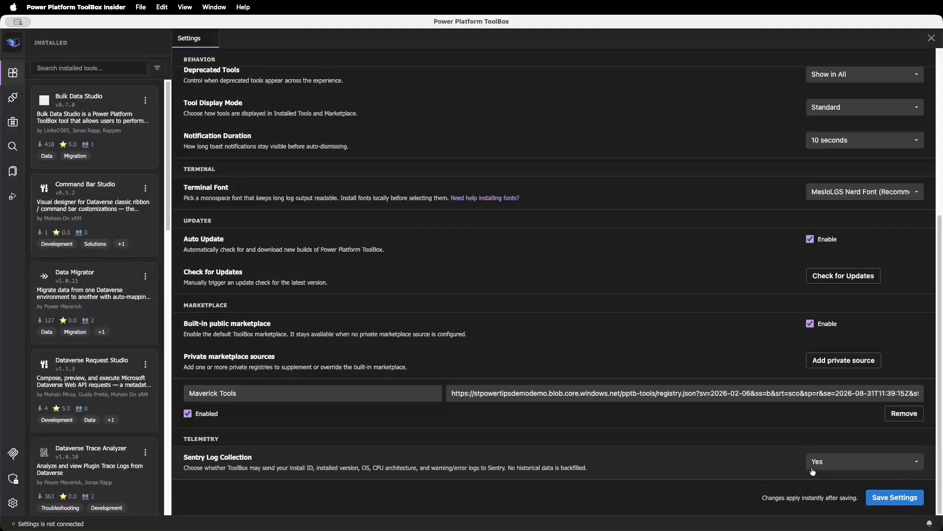
Examine the Sentry Log Collection options without changing the selection and look over the other settings
{"action": "left_click", "coordinate": [827, 465]}
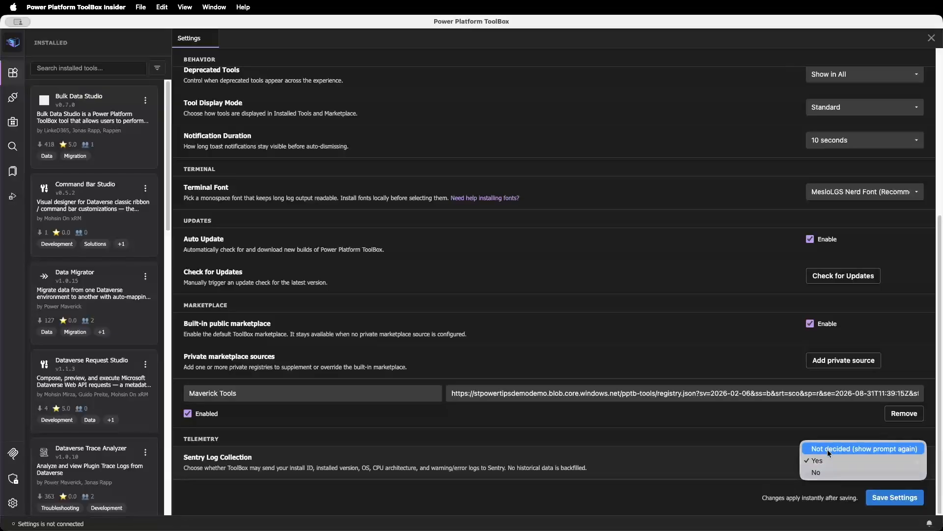
{"action": "left_click", "coordinate": [748, 470]}
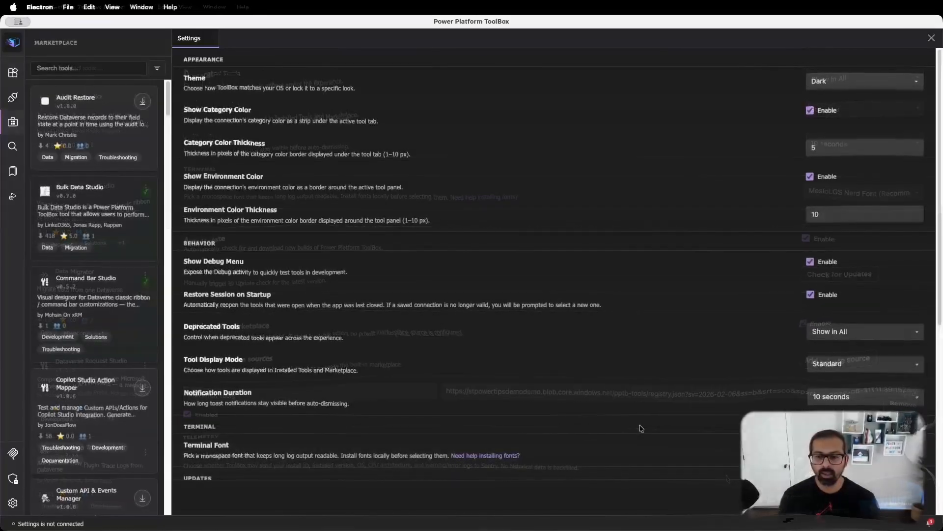
{"action": "scroll", "coordinate": [639, 428], "scroll_direction": "down", "scroll_amount": 5}
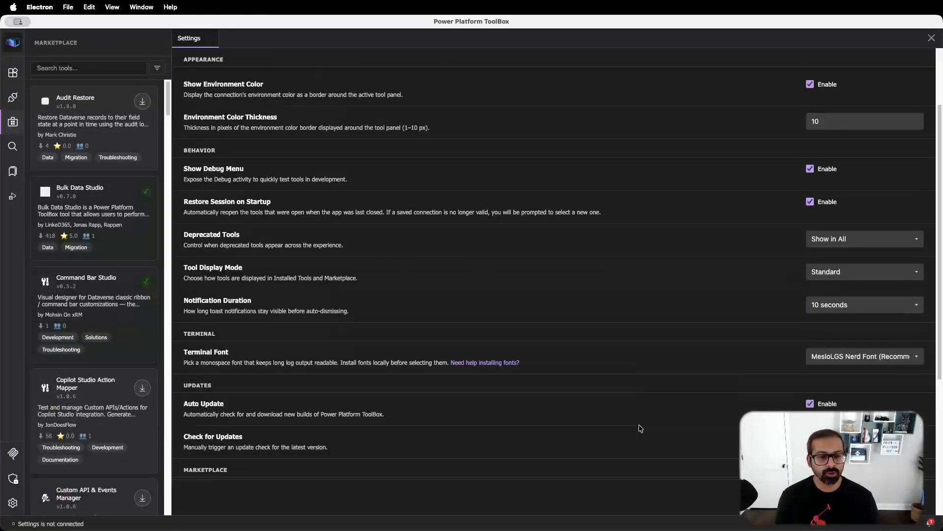
{"action": "scroll", "coordinate": [640, 428], "scroll_direction": "up", "scroll_amount": 3}
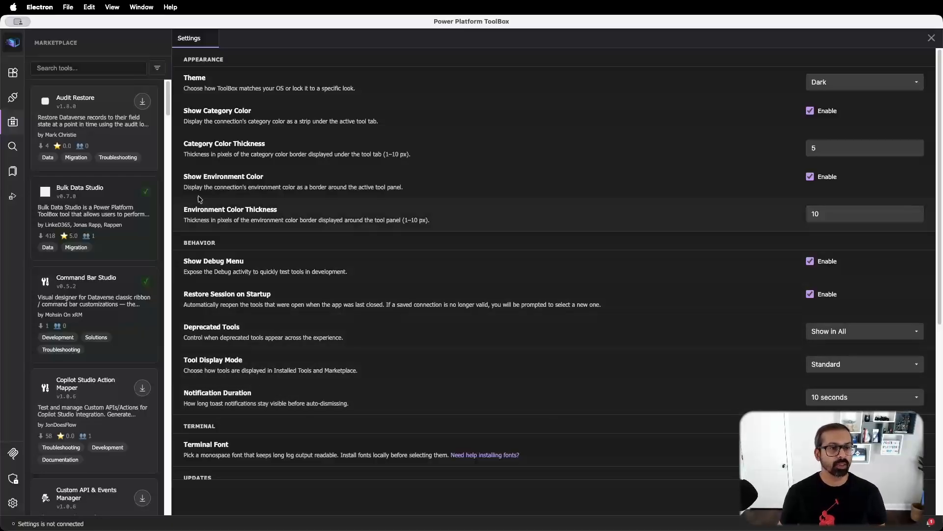
Run a global search for "Power mave" and go to the Power Maverick Demo connection
{"action": "left_click", "coordinate": [15, 148]}
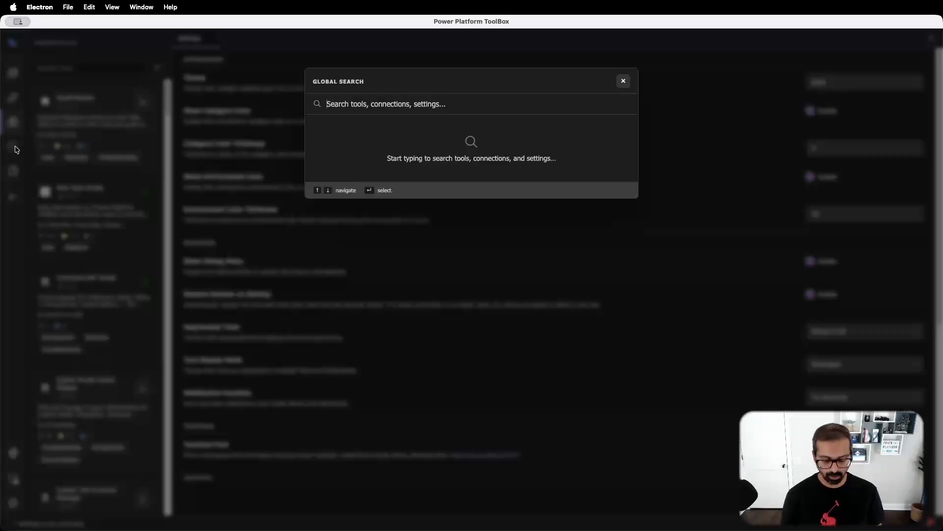
{"action": "type", "text": "Power "}
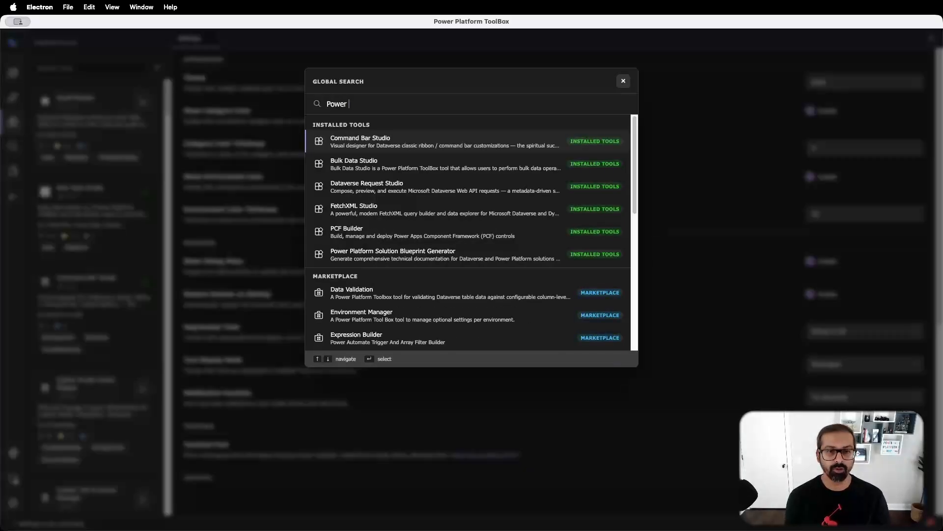
{"action": "type", "text": "mave"}
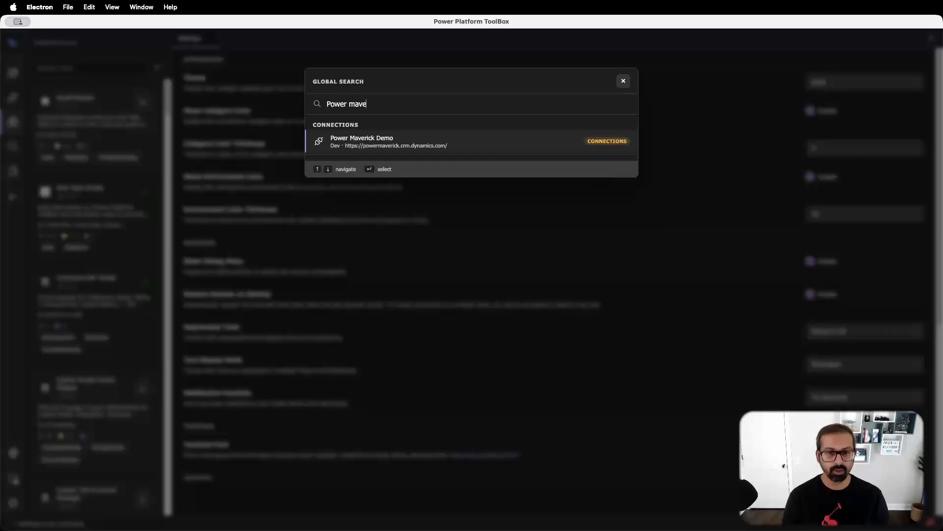
{"action": "left_click", "coordinate": [377, 146]}
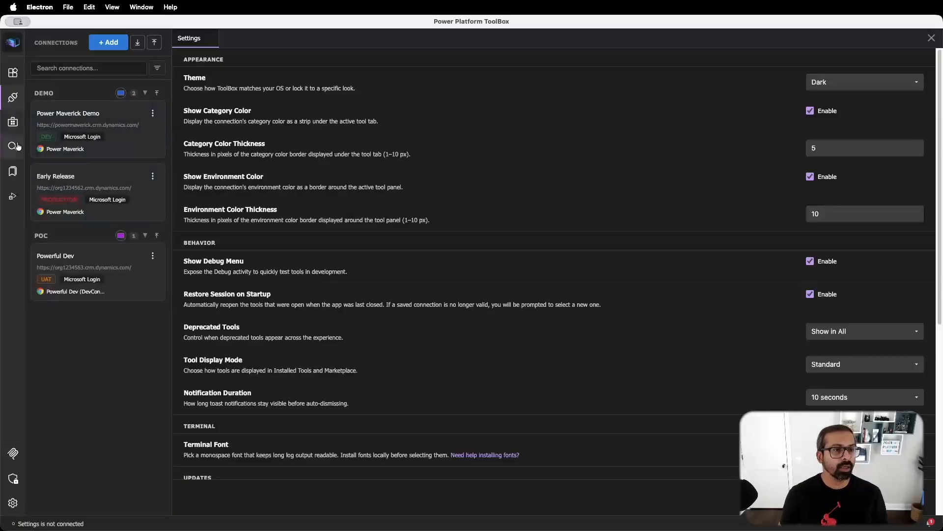
{"action": "left_click", "coordinate": [14, 172]}
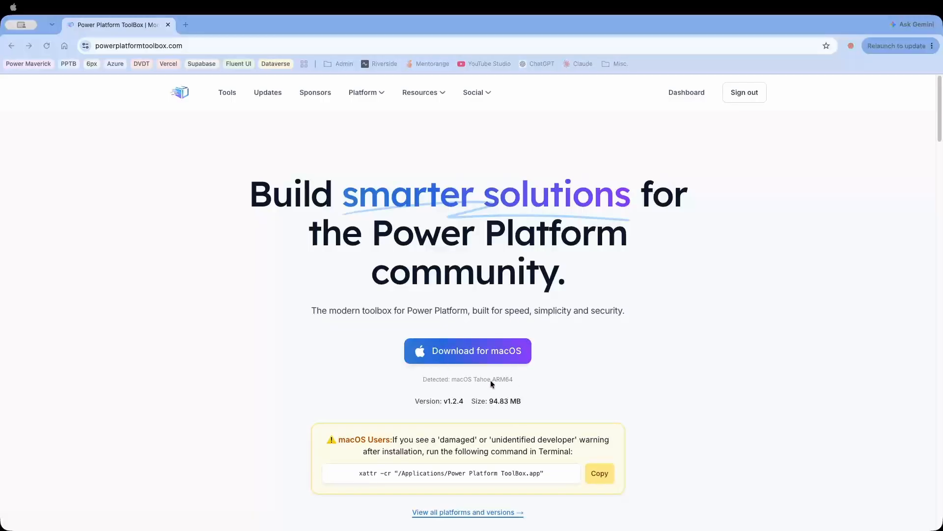
In Chrome, go from the Power Platform ToolBox website to its GitHub organization and view the desktop-app repository's sponsorship section
{"action": "left_click", "coordinate": [479, 96]}
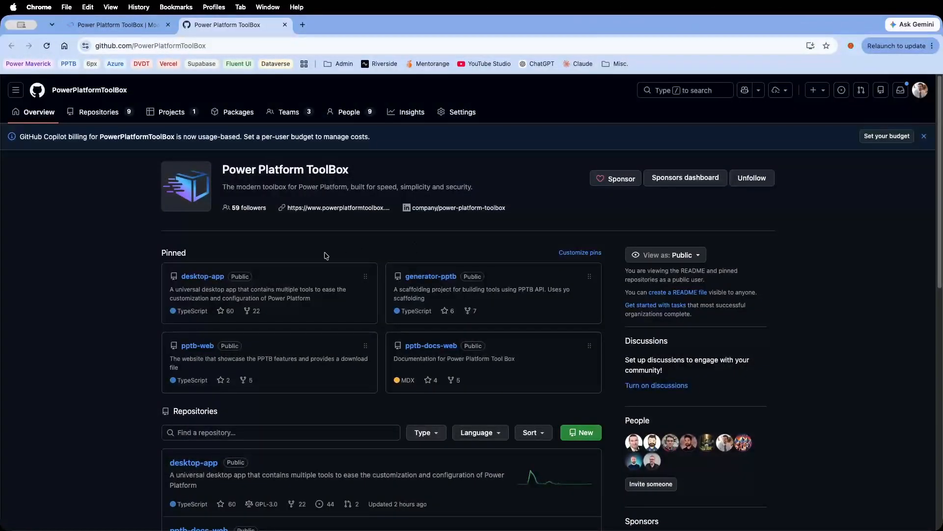
{"action": "left_click", "coordinate": [218, 277]}
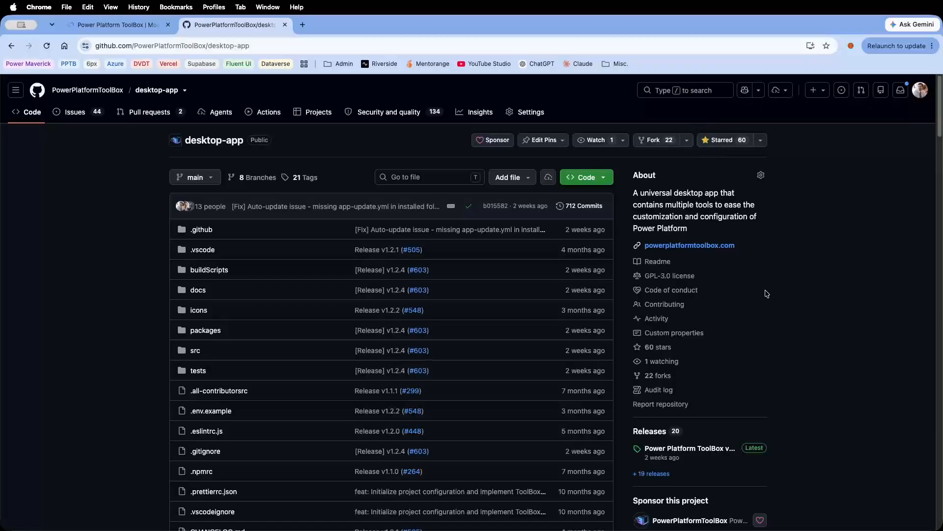
{"action": "scroll", "coordinate": [768, 294], "scroll_direction": "down", "scroll_amount": 2}
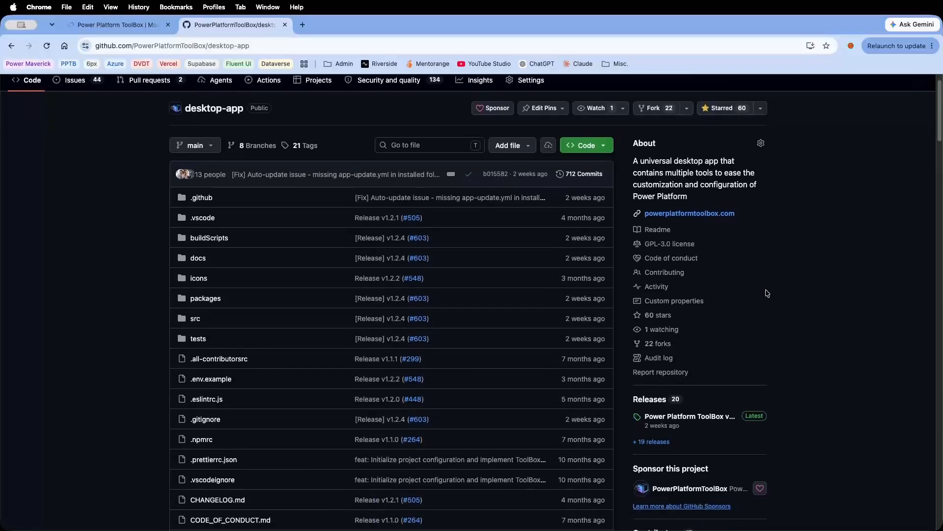
{"action": "scroll", "coordinate": [768, 293], "scroll_direction": "down", "scroll_amount": 1}
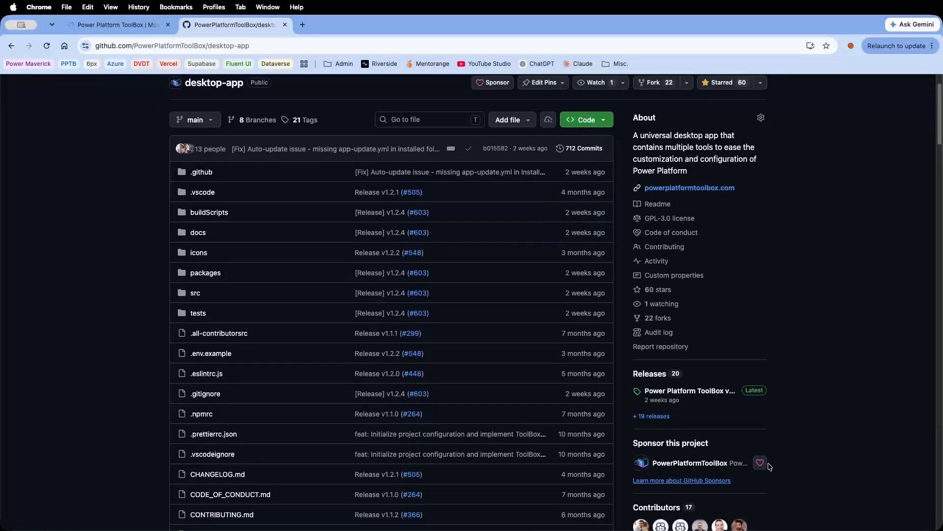